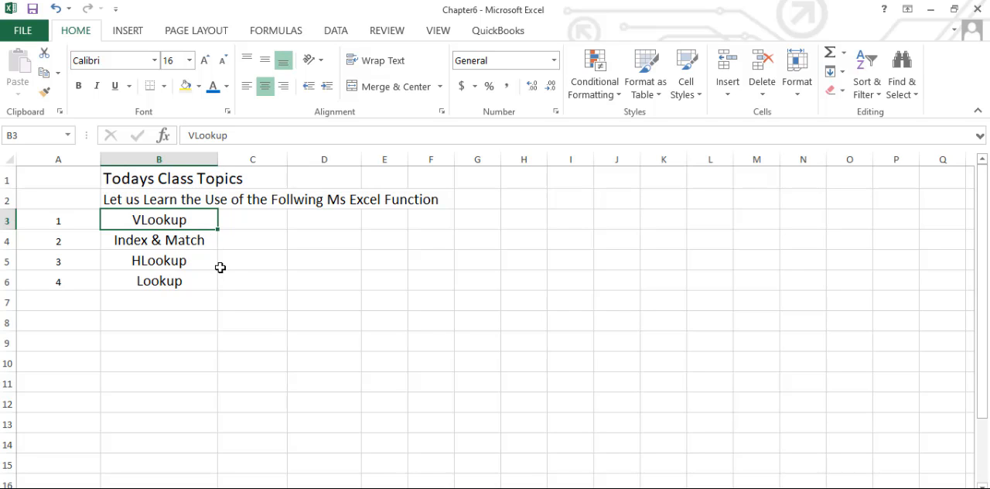
- Review the Excel function topics listed in B3:B6, then go to the VLookup example sheet
left_click(184, 264)
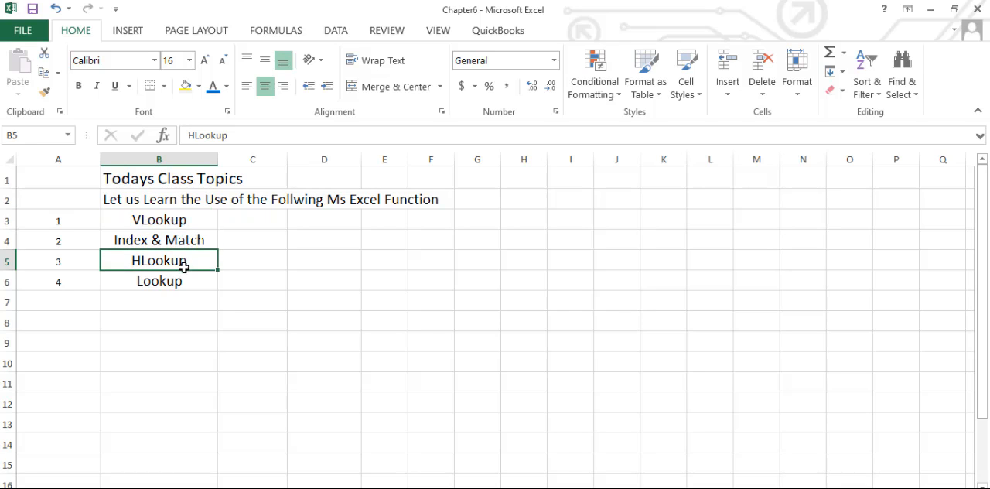
left_click(180, 281)
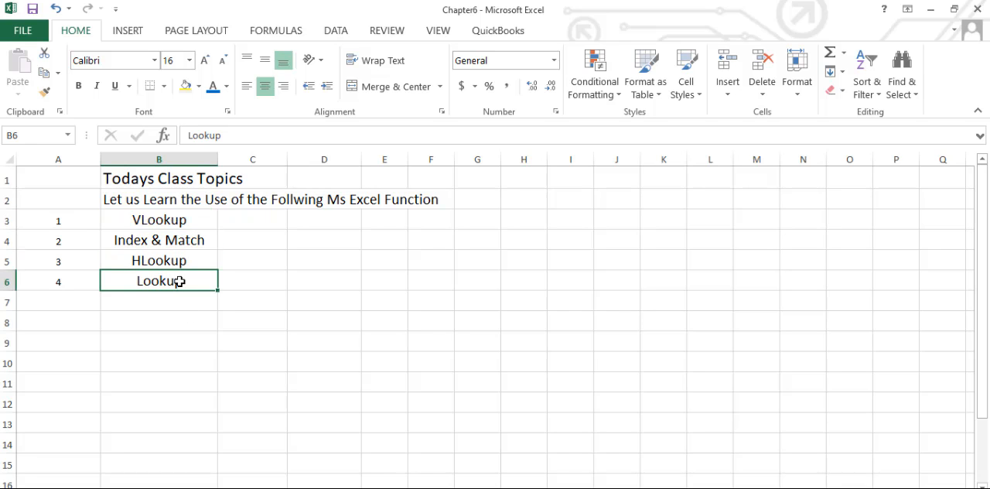
left_click(164, 222)
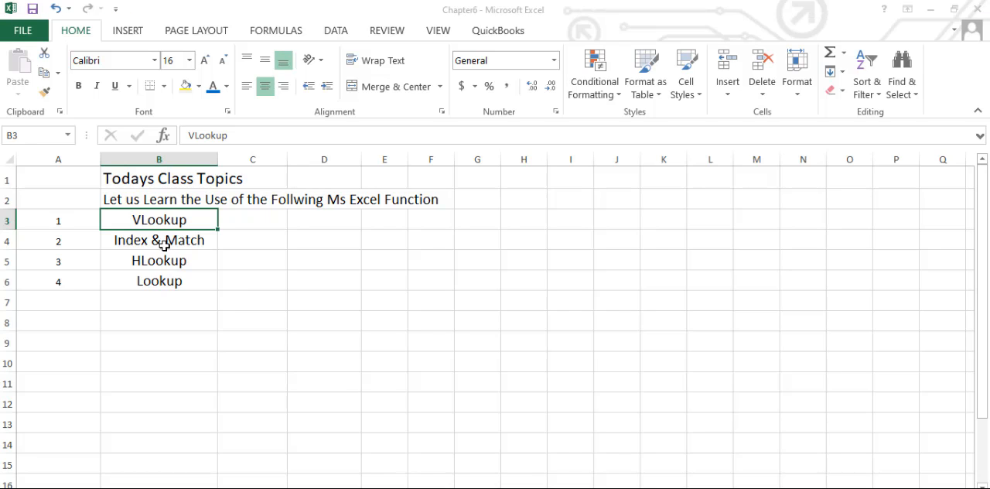
left_click(165, 241)
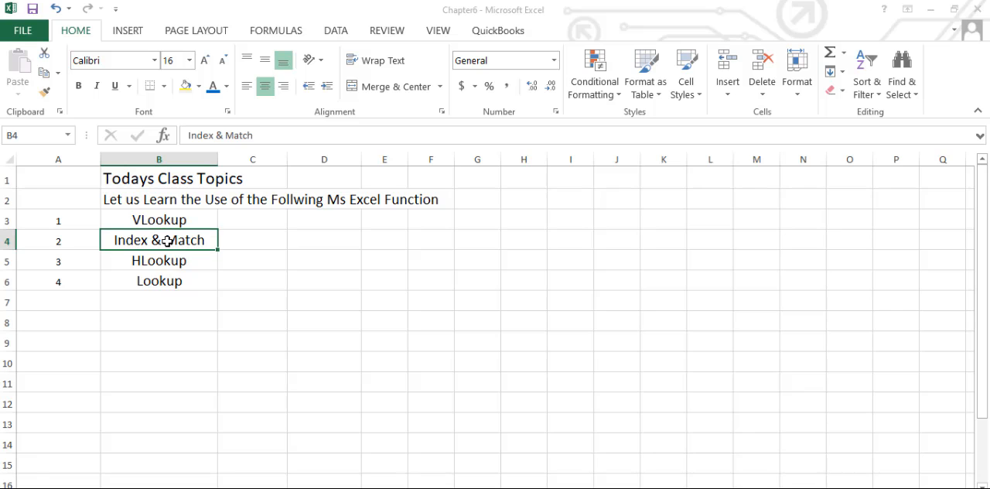
left_click(166, 261)
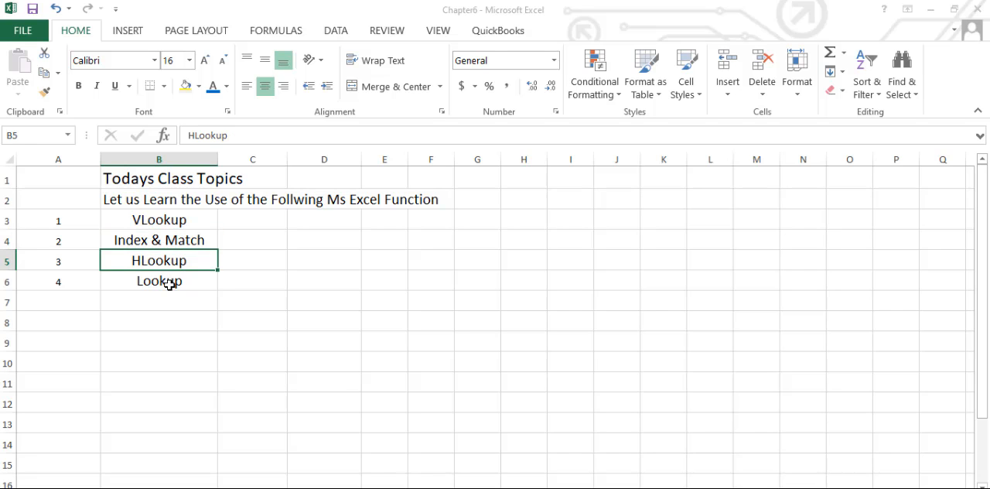
left_click(169, 284)
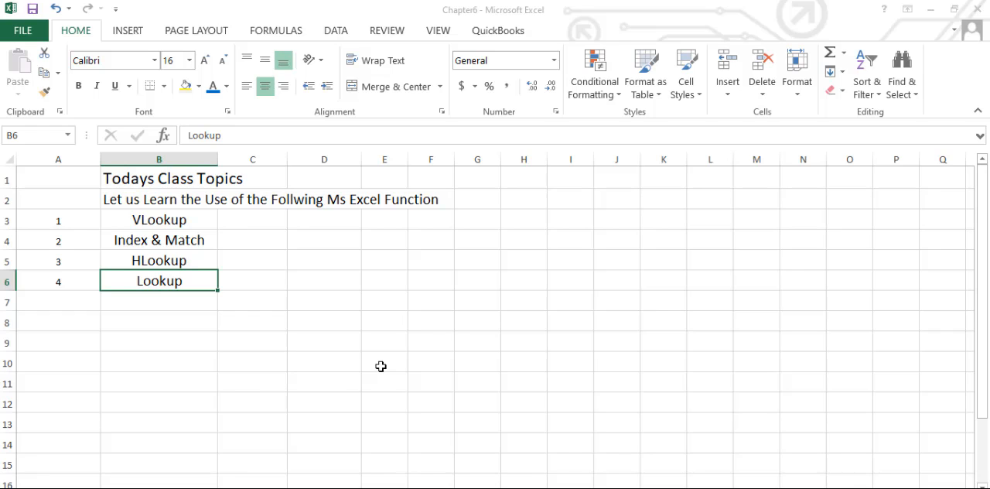
left_click(177, 222)
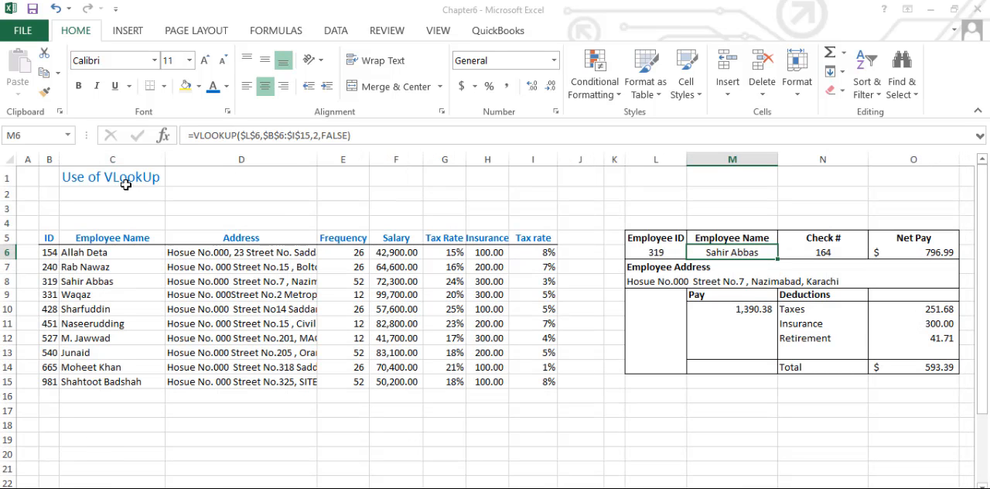
- Examine the sheet title and the employee table's column headings in row 5, from ID through Tax rate
left_click(125, 185)
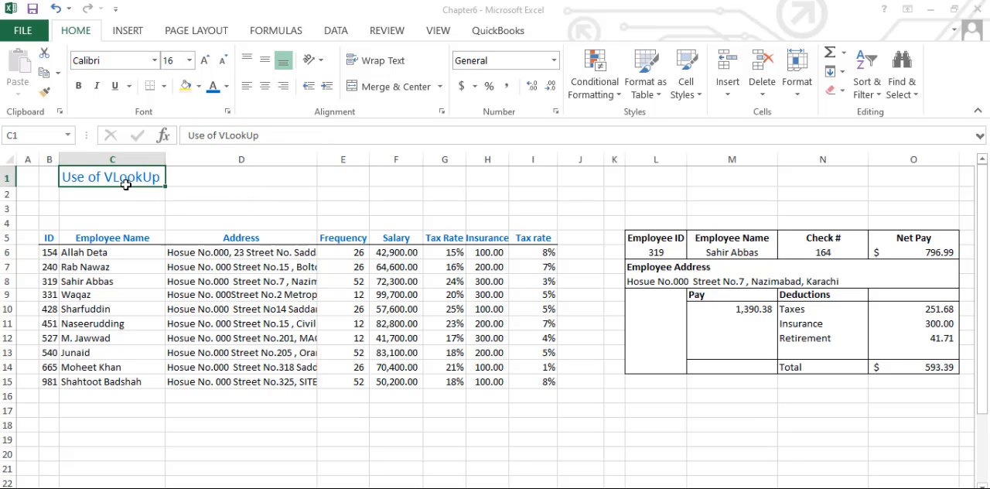
left_click(49, 252)
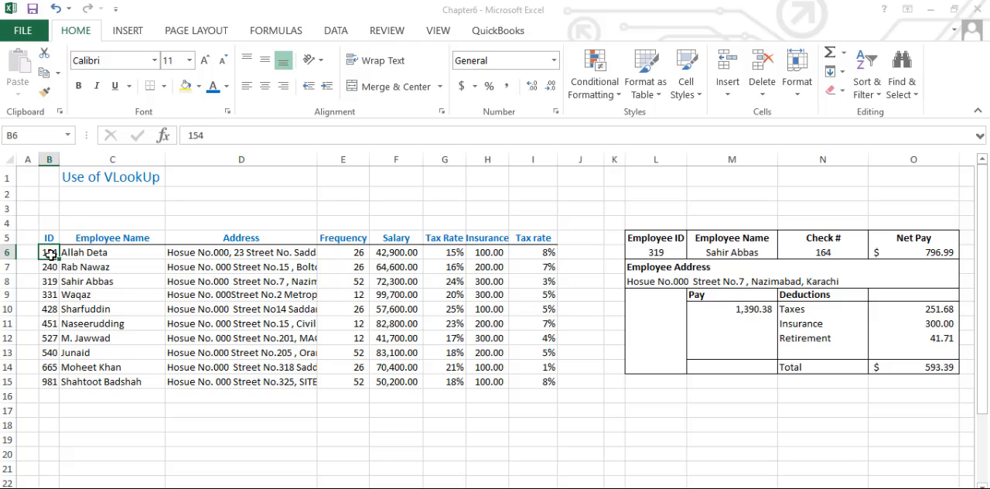
left_click(116, 238)
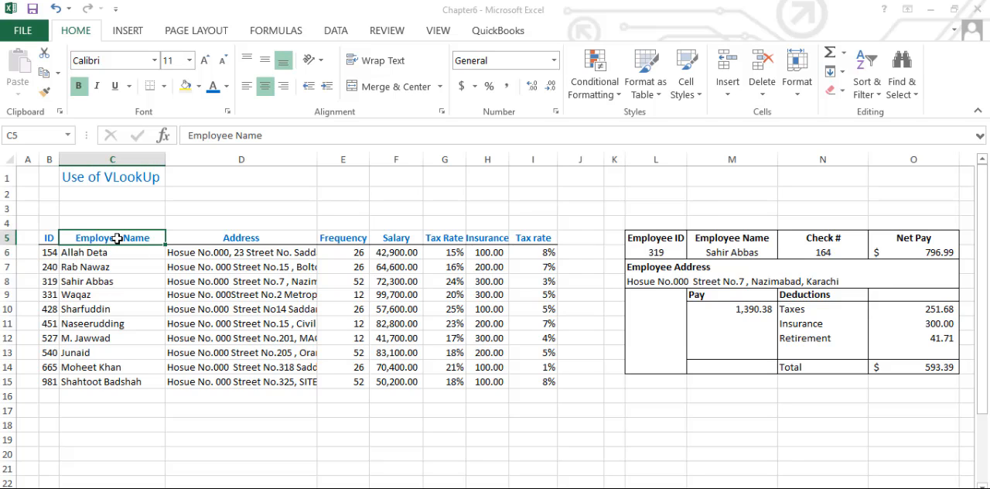
left_click(258, 244)
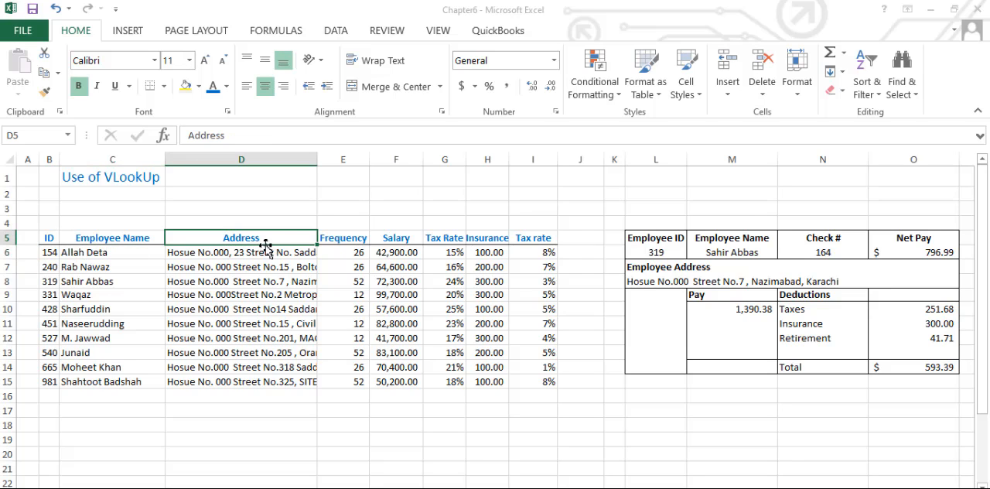
left_click(349, 237)
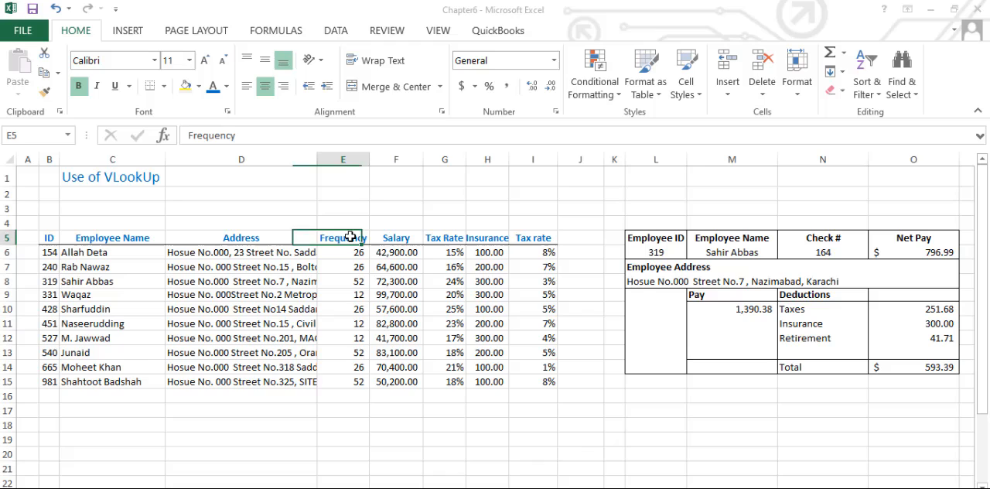
left_click(393, 238)
left_click(446, 240)
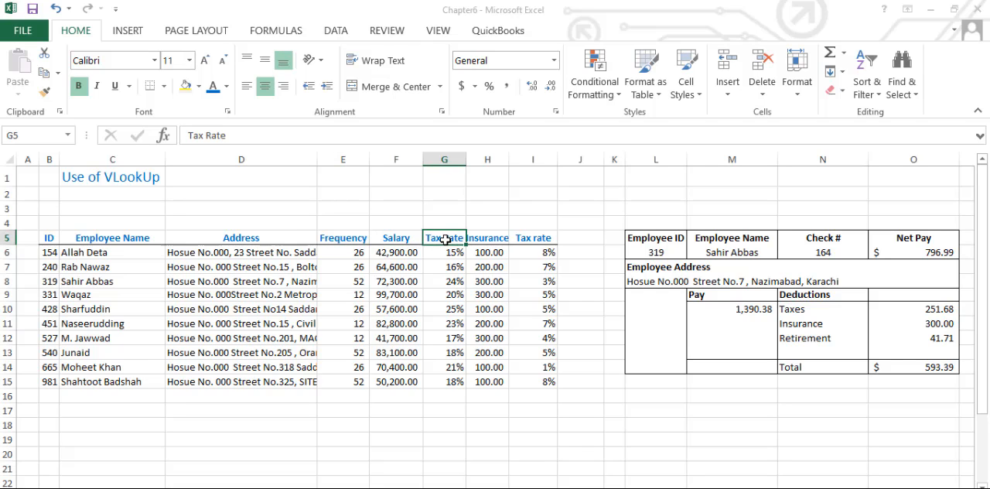
left_click(488, 240)
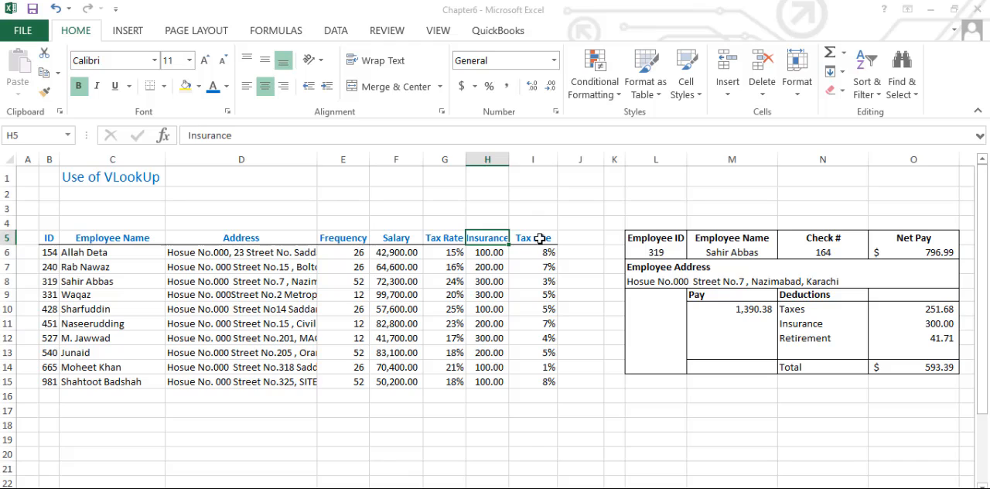
left_click(538, 238)
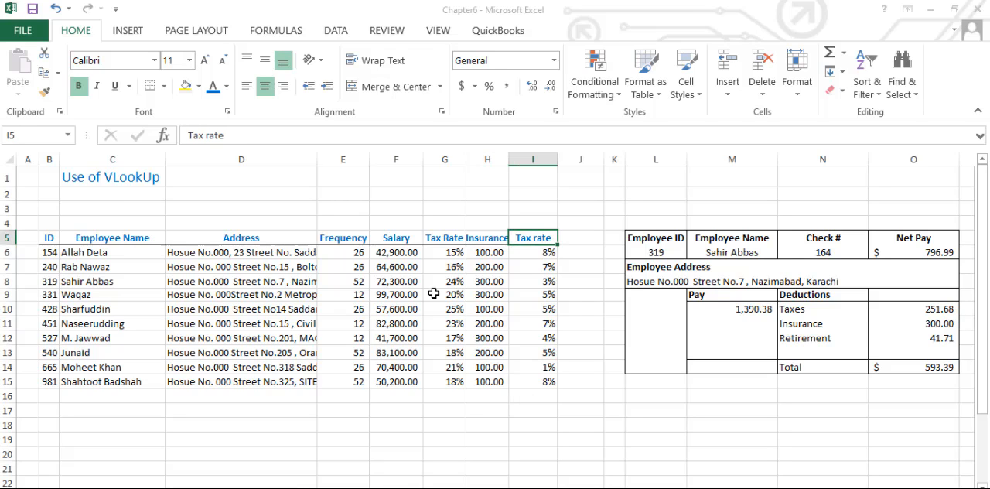
- Examine the pay frequency entries in column E alongside the first employee's salary in F6
left_click(359, 254)
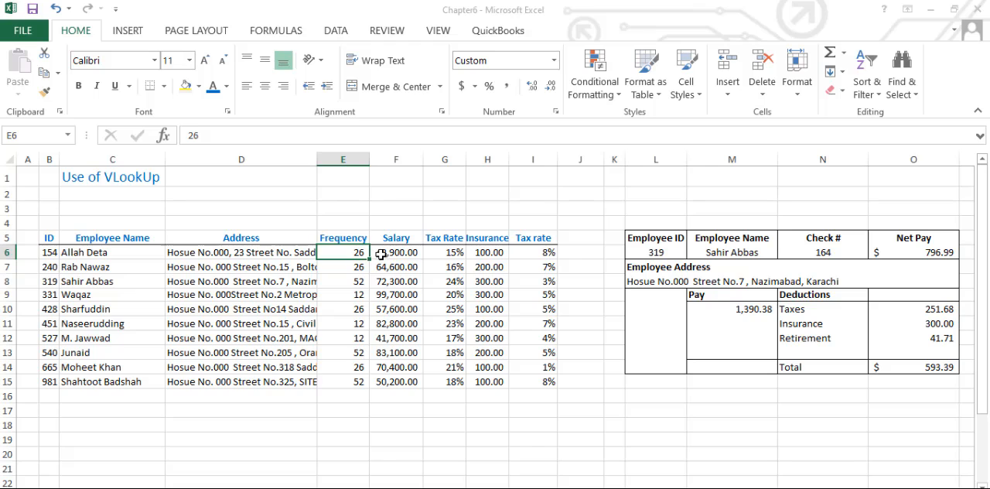
left_click(380, 254)
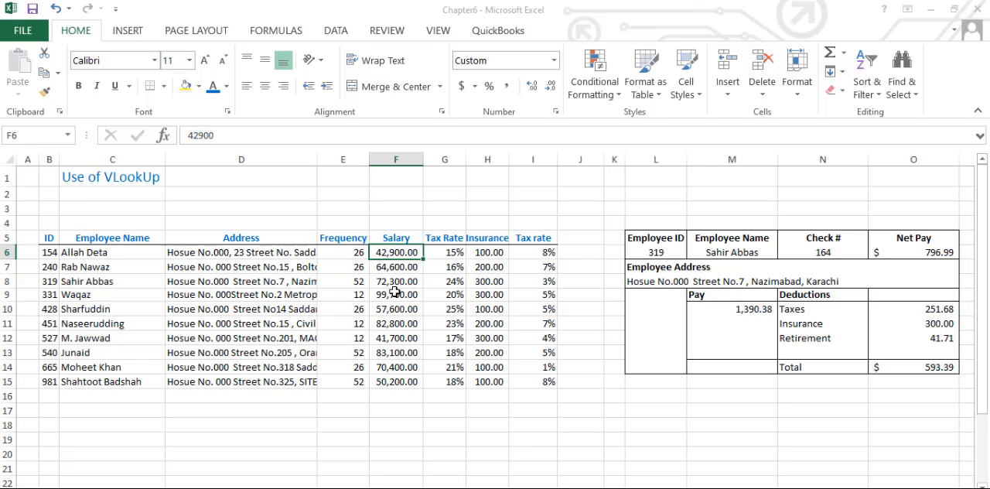
left_click(356, 255)
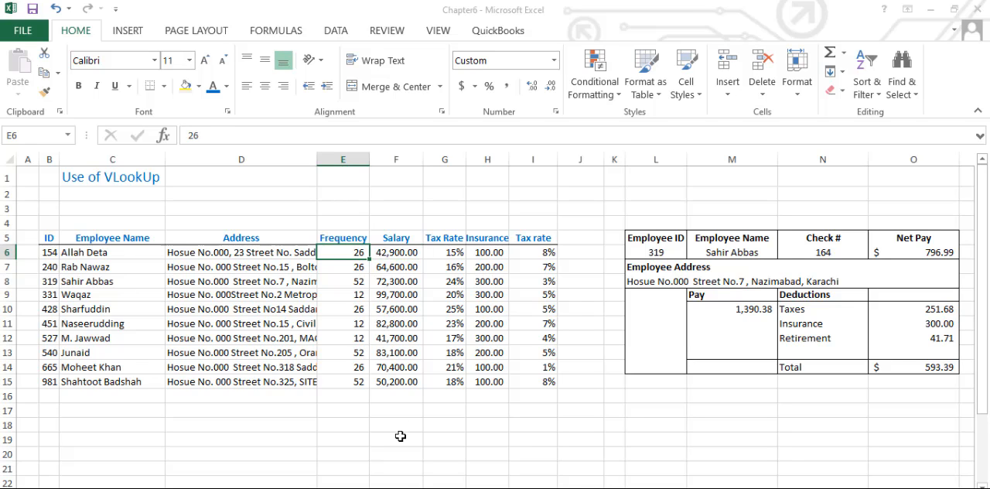
left_click(360, 268)
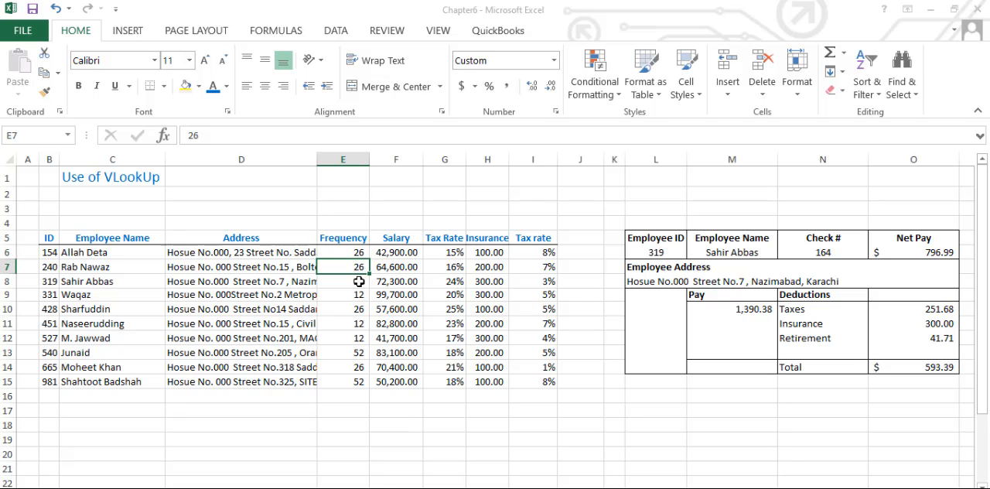
left_click(358, 281)
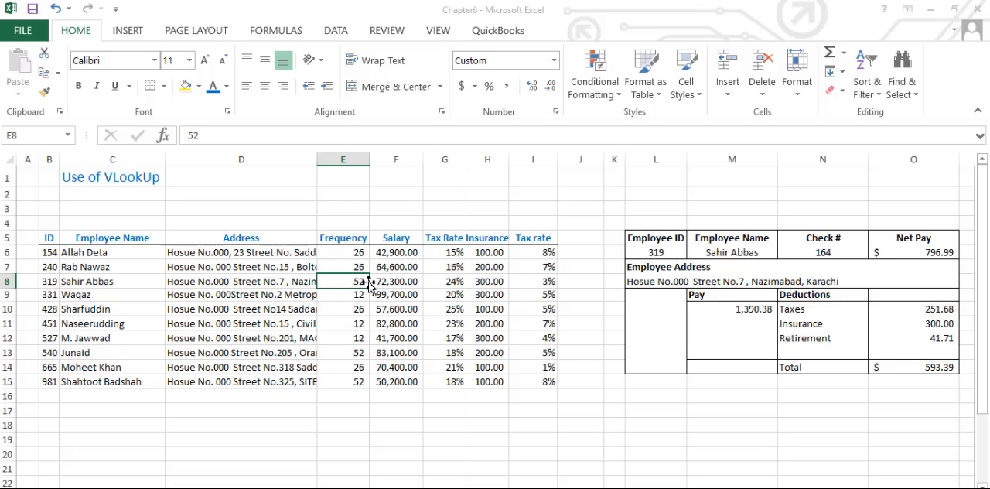
left_click(359, 294)
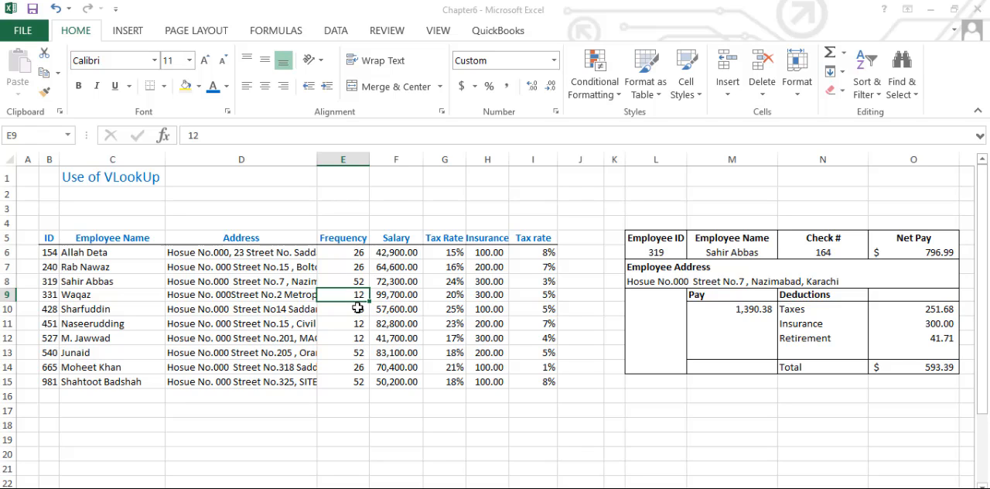
left_click(358, 308)
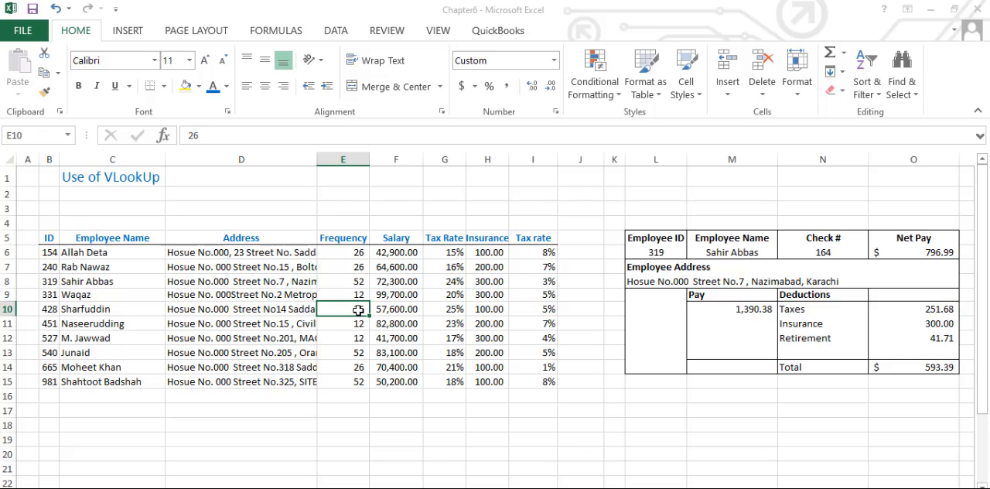
left_click(361, 353)
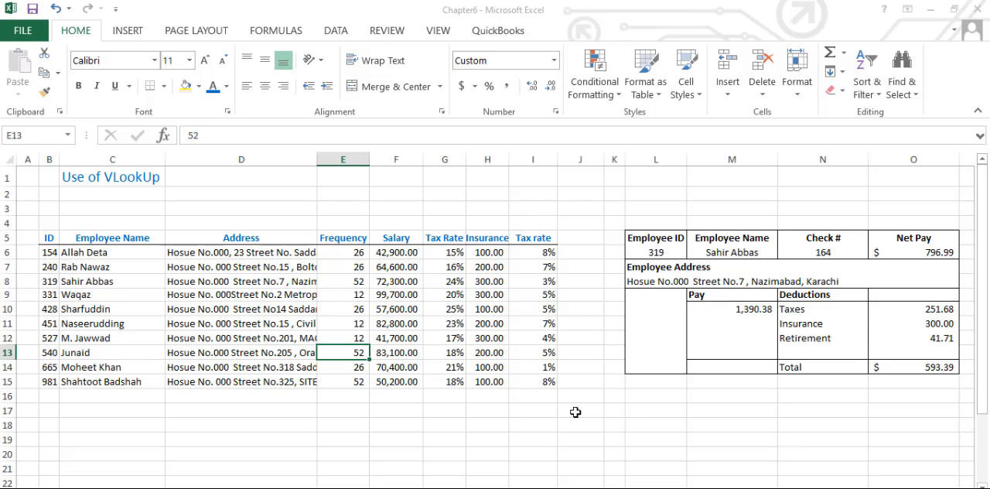
- Select the whole employee data table B5:I15 to show its extent, then clear the selection
left_click(54, 237)
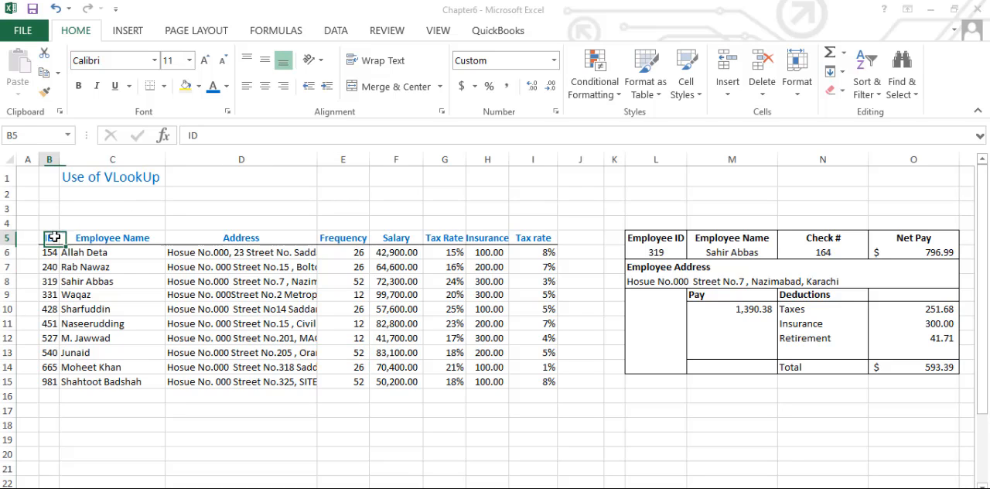
key("shift+Right")
key("shift+Right")
key("shift+Right")
key("shift+Right")
key("shift+Right")
key("shift+Right")
key("shift+Right")
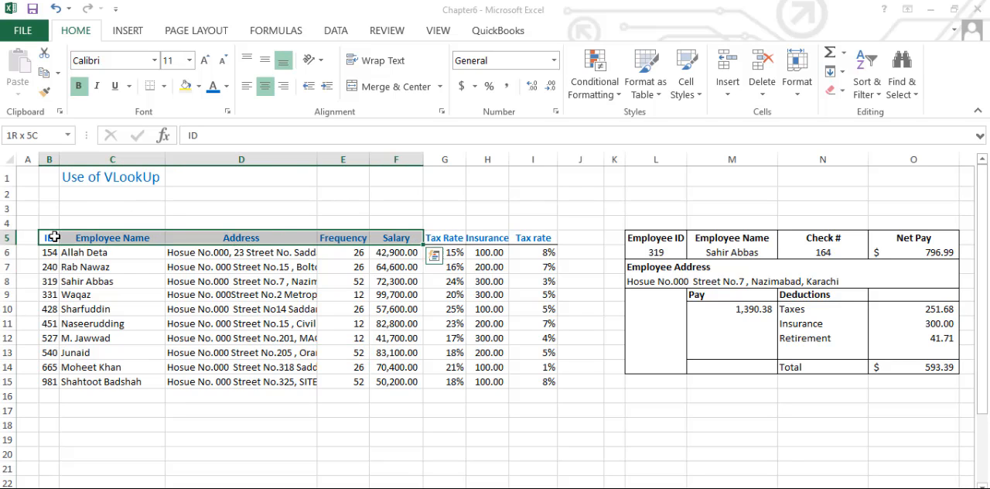
key("shift+Down")
key("shift+Down")
key("shift+Down")
key("shift+Down")
key("shift+Down")
key("shift+Down")
key("shift+Down")
key("shift+Down")
key("shift+Down")
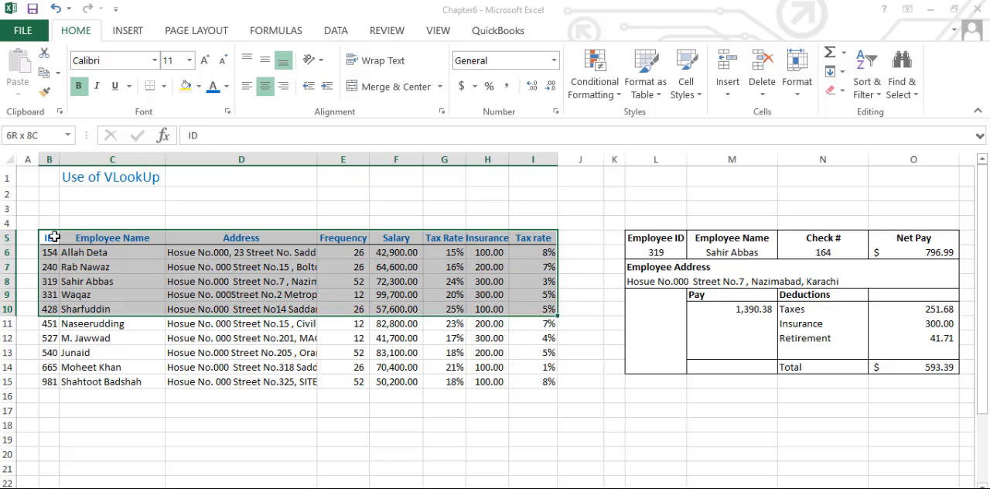
key("shift+Down")
key("shift+Down")
key("shift+Up")
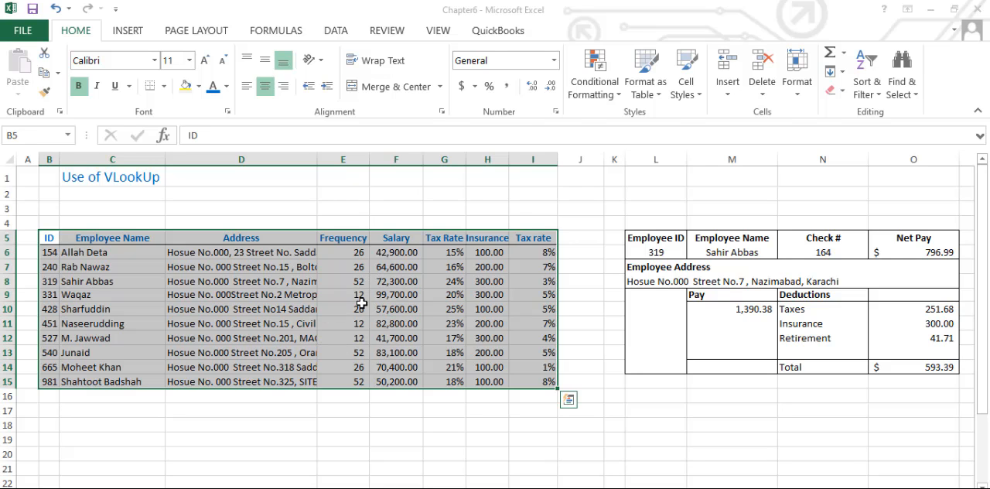
left_click(99, 255)
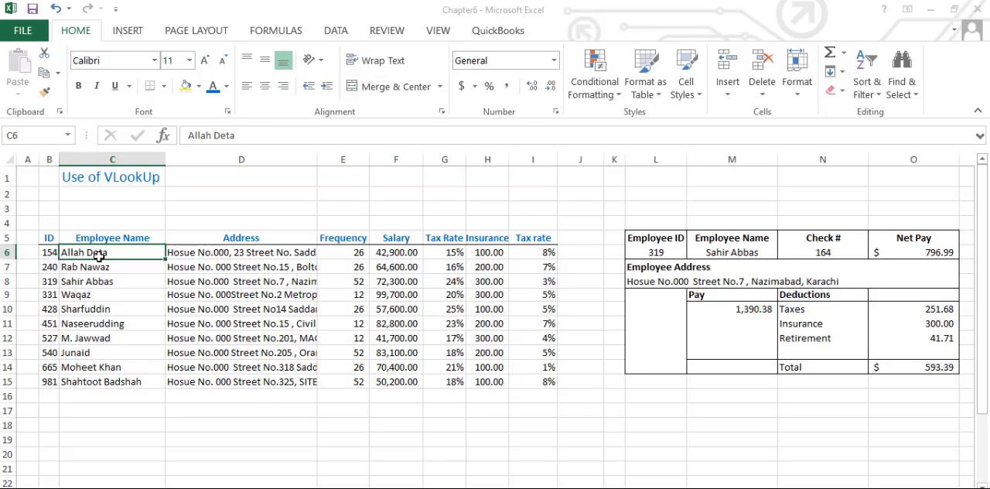
- Select the pay slip block L5:O14 to show its layout, then clear the selection
left_click(659, 249)
key("Up")
key("shift+Right")
key("shift+Right")
key("shift+Right")
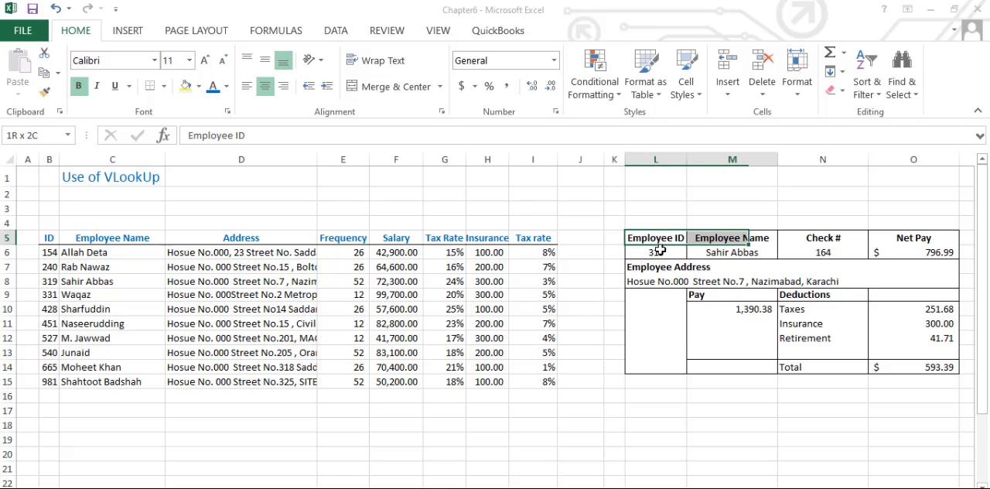
key("shift+Down")
key("shift+Down")
key("shift+Down")
key("shift+Down")
key("shift+Down")
key("shift+Down")
key("shift+Down")
key("shift+Down")
key("shift+Down")
key("shift+Down")
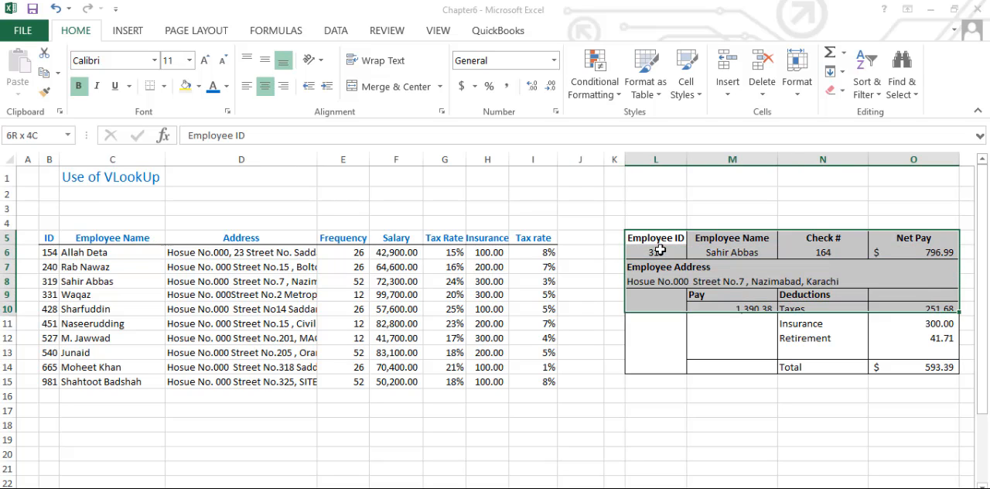
key("shift+Up")
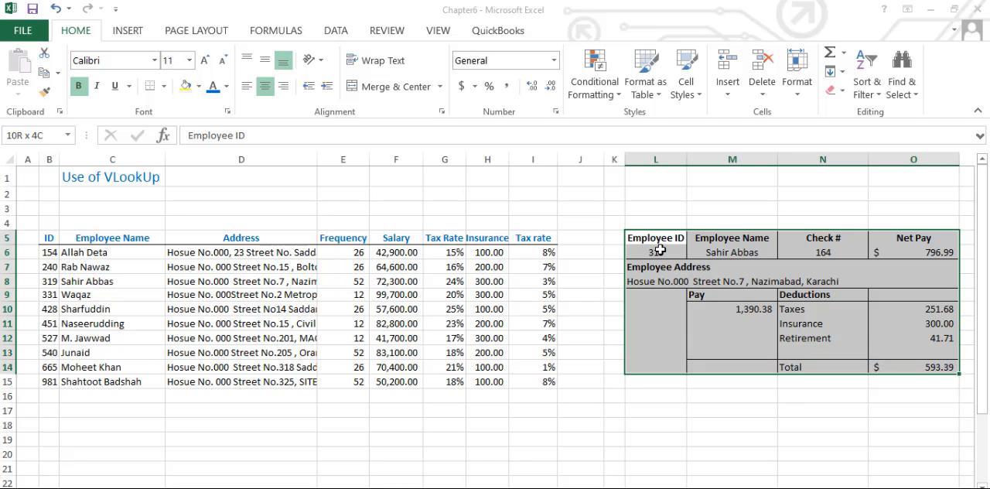
left_click(631, 433)
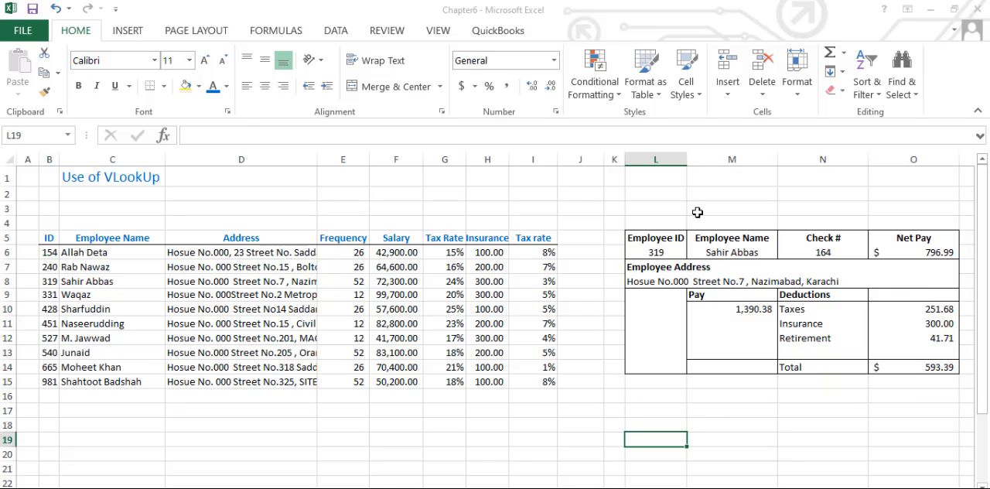
- Compare the pay slip's Employee ID in L6 with the matching ID in column B of the employee table
left_click(666, 253)
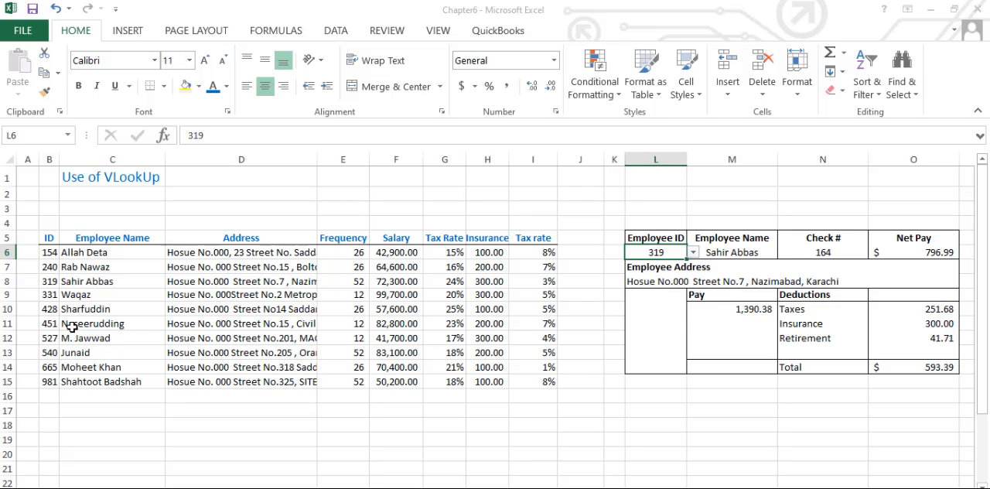
left_click(50, 380)
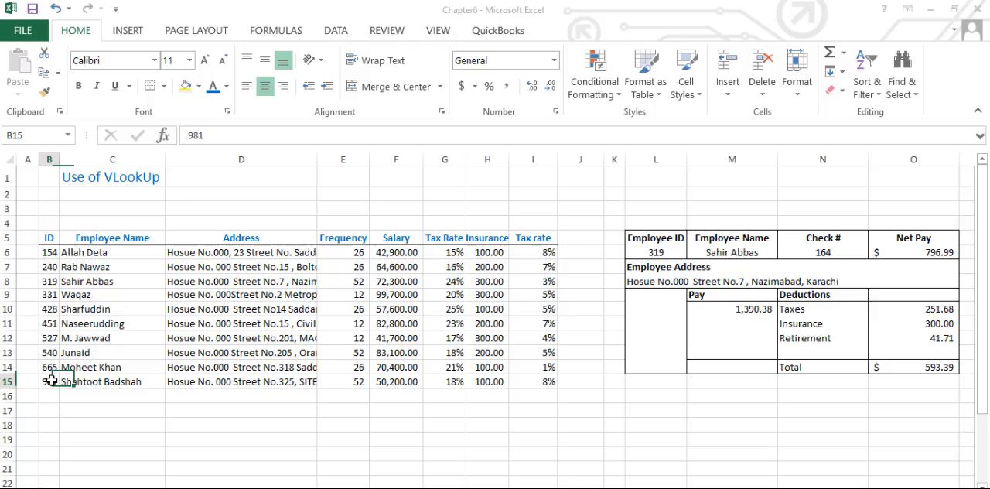
left_click(53, 280)
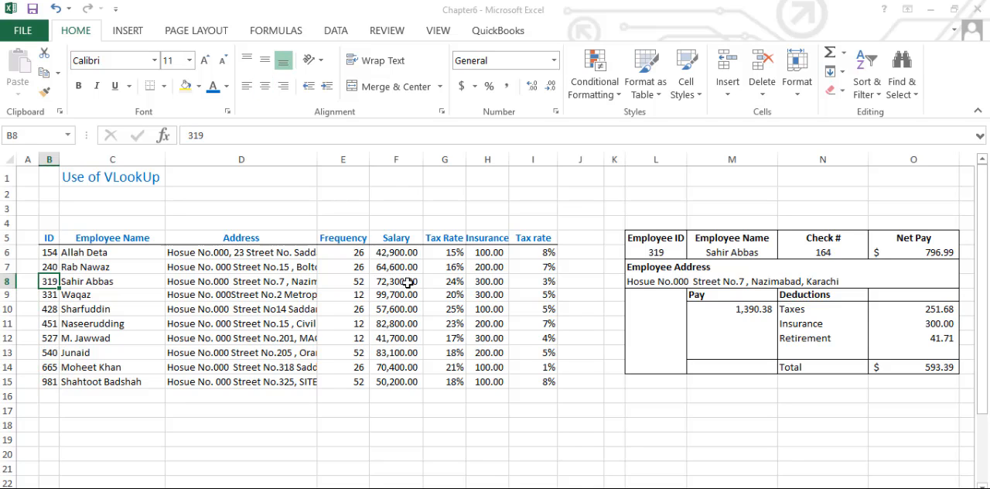
- Review the employee's name in C8 and the pay slip's name, check number, net pay and address cells M6, N6, O6 and L8
key("Right")
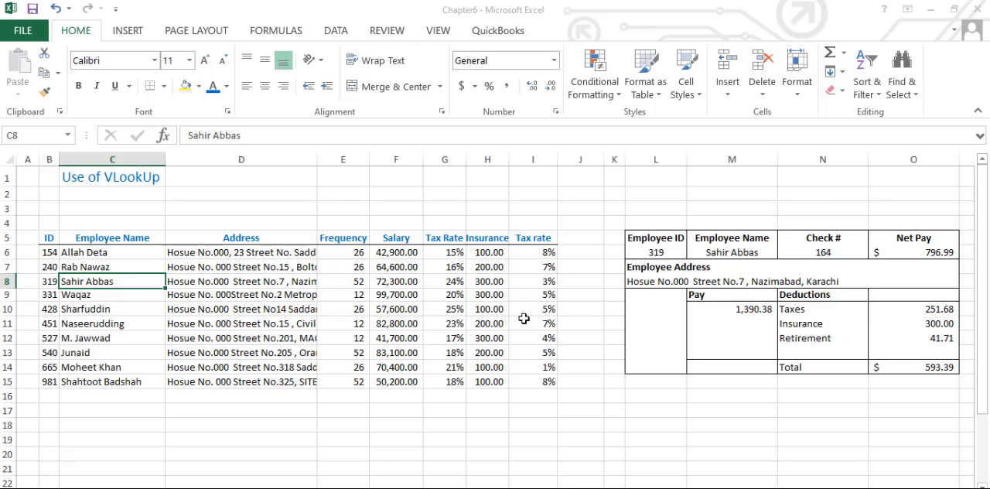
left_click(727, 255)
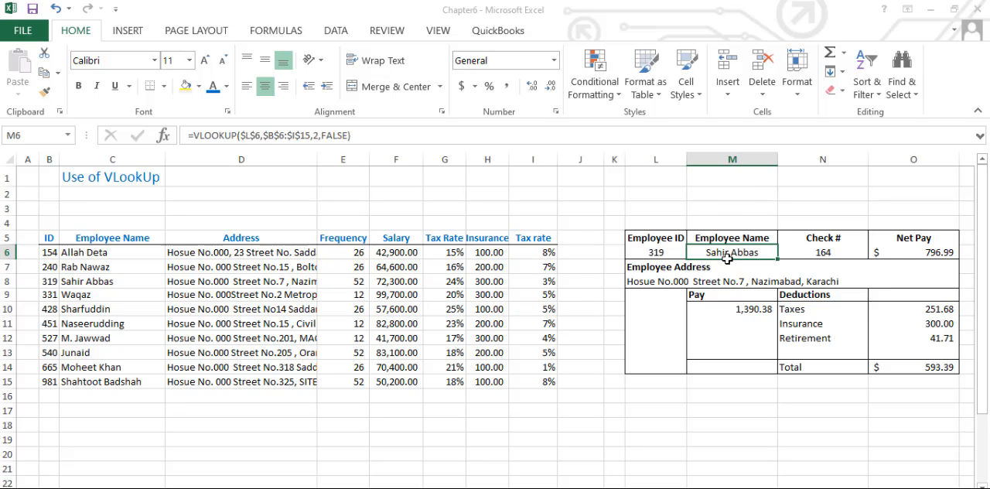
left_click(803, 253)
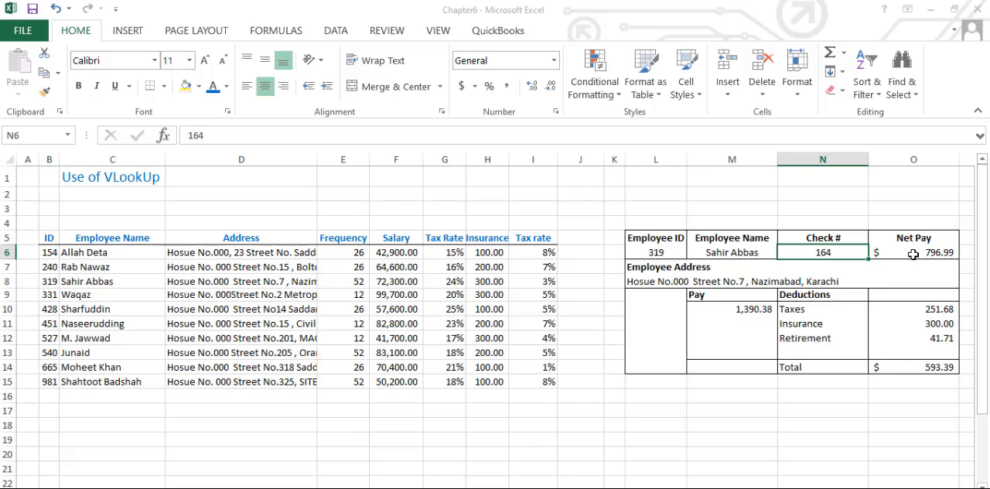
left_click(913, 254)
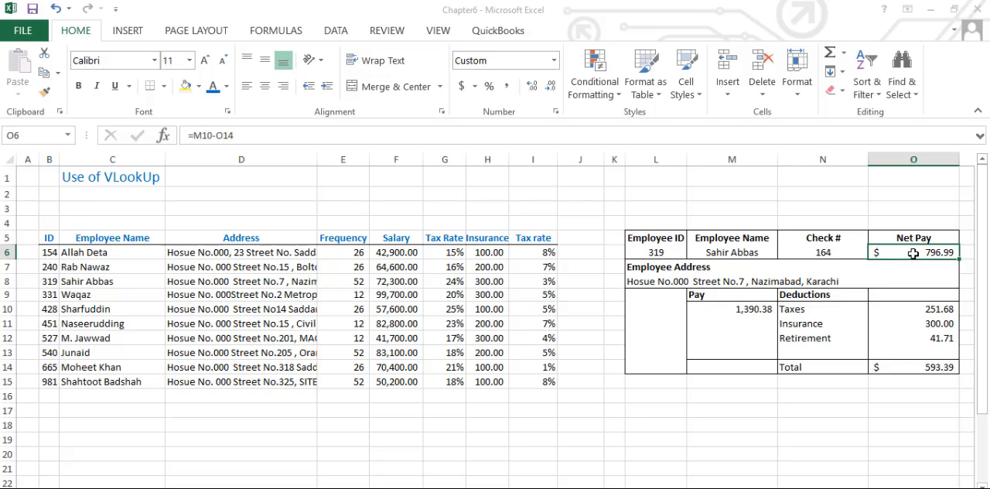
left_click(654, 283)
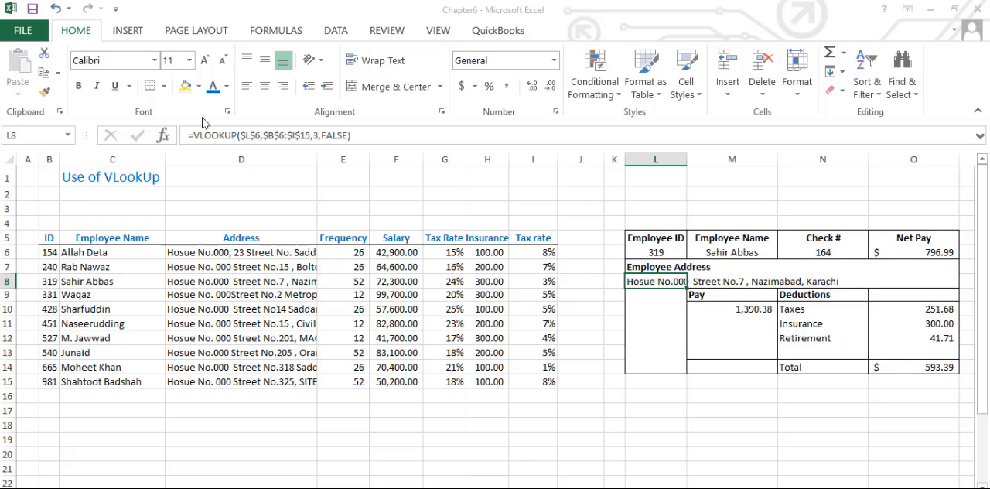
left_click(715, 252)
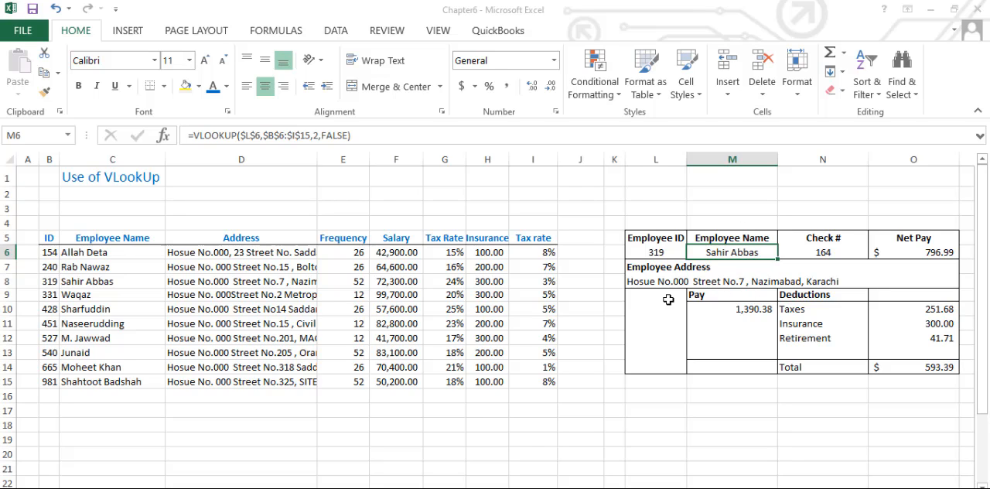
- Set the pay slip's Employee ID in L6 to the first employee's ID from the cell's list of allowed IDs
left_click(657, 253)
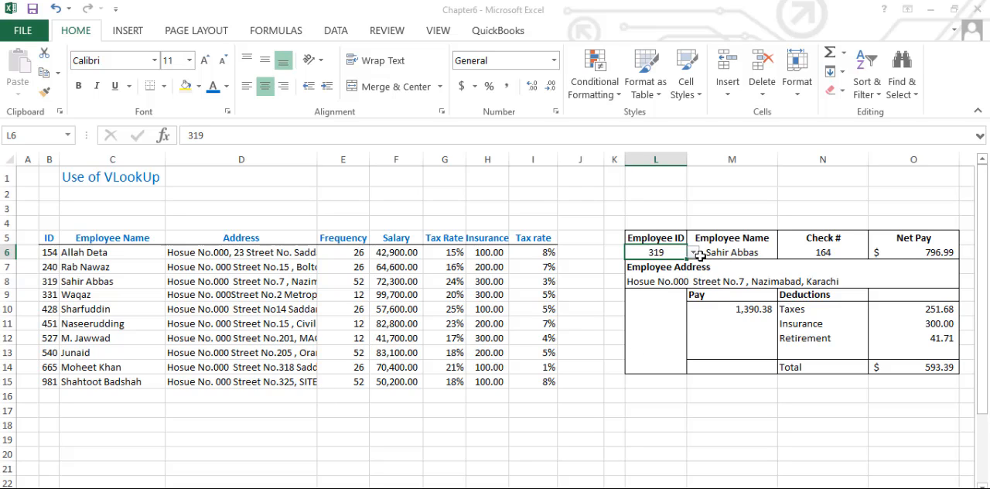
left_click(693, 253)
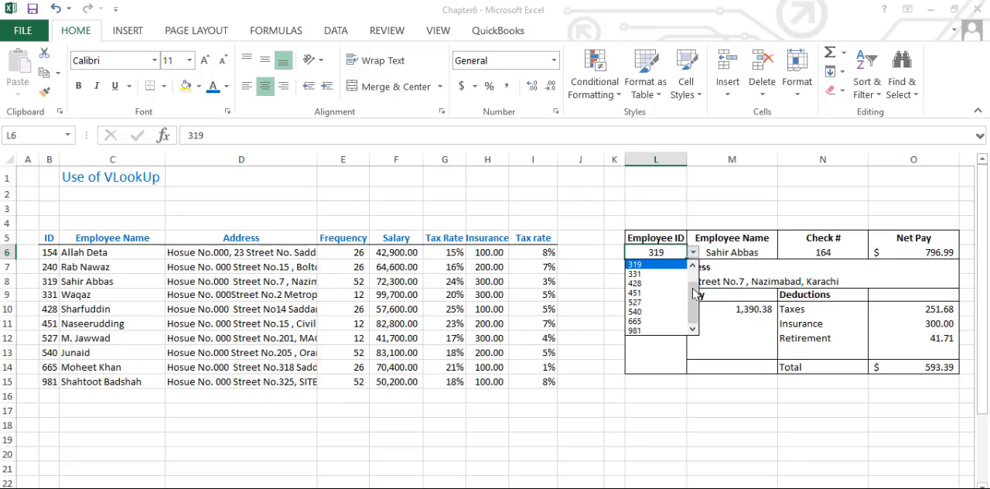
left_click_drag(694, 303, 694, 280)
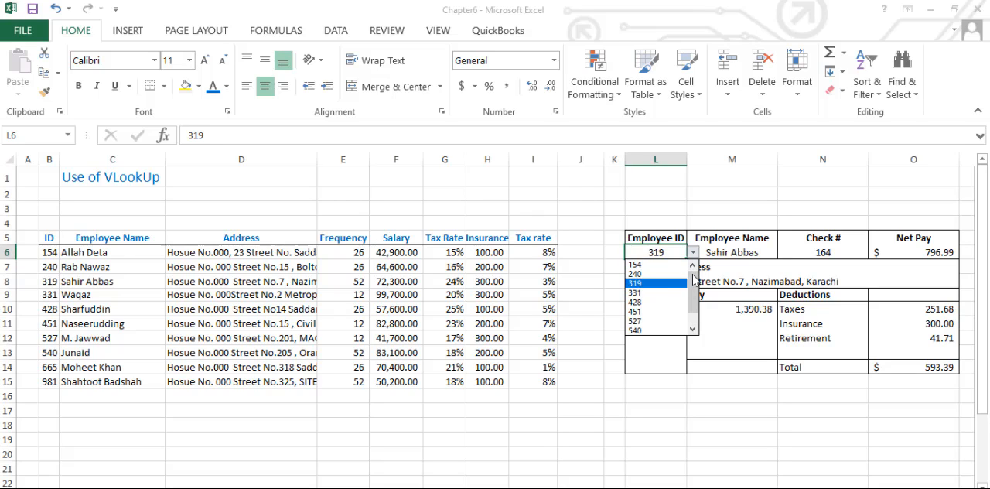
left_click(644, 266)
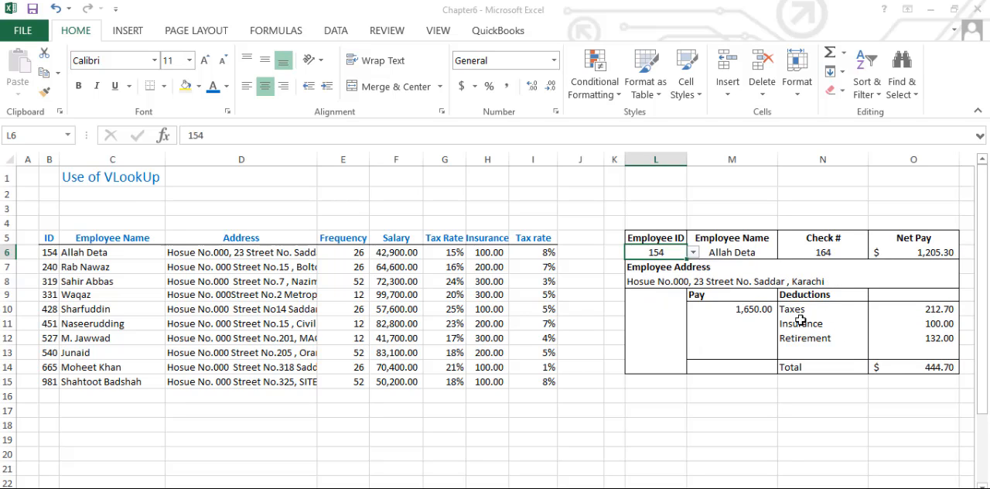
- Inspect the Net Pay formula in O6 and the list of selectable employee IDs in L6
left_click(928, 256)
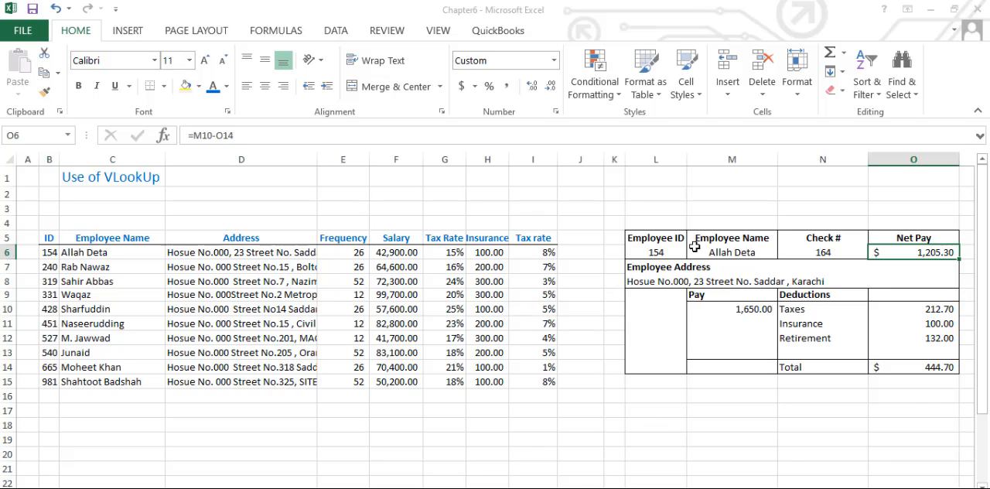
left_click(656, 253)
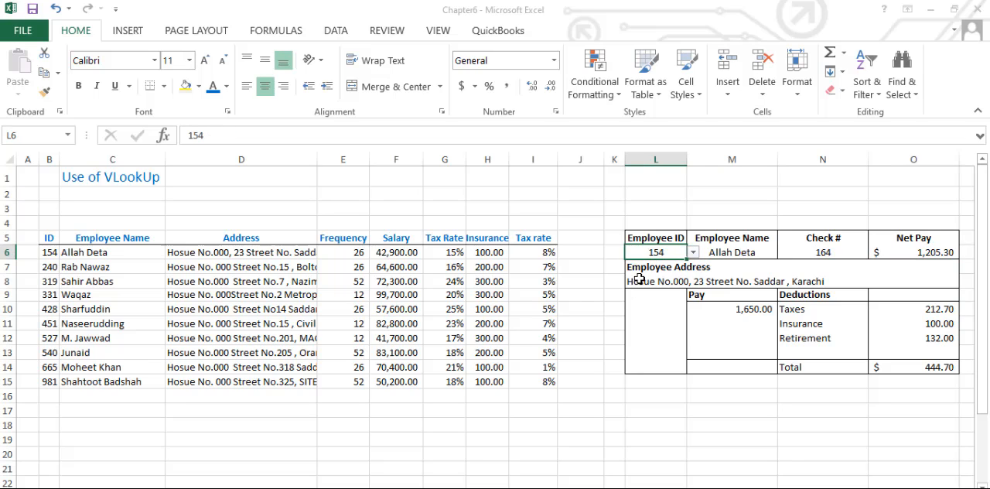
left_click(694, 253)
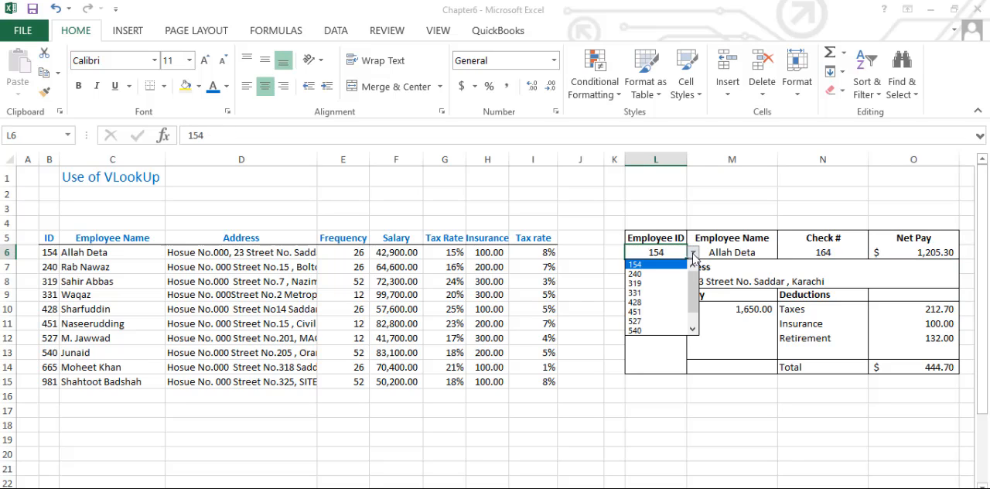
left_click(694, 252)
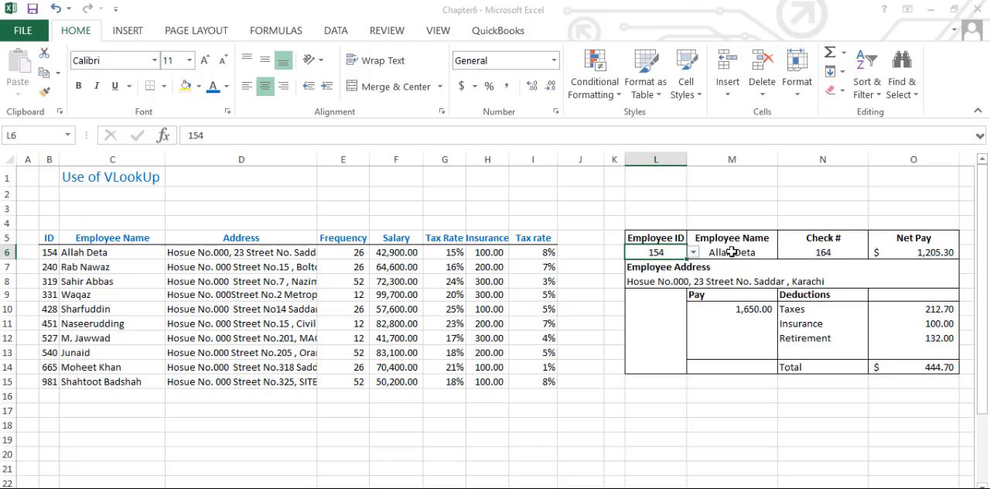
- Examine the arguments of the Employee Name VLOOKUP formula in M6, including its table range, column index and range_lookup
left_click(731, 252)
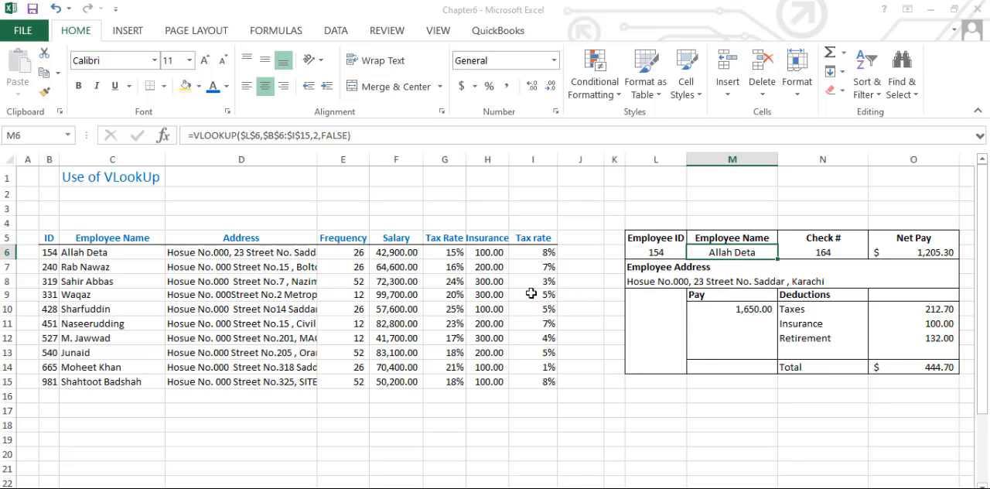
double_click(741, 252)
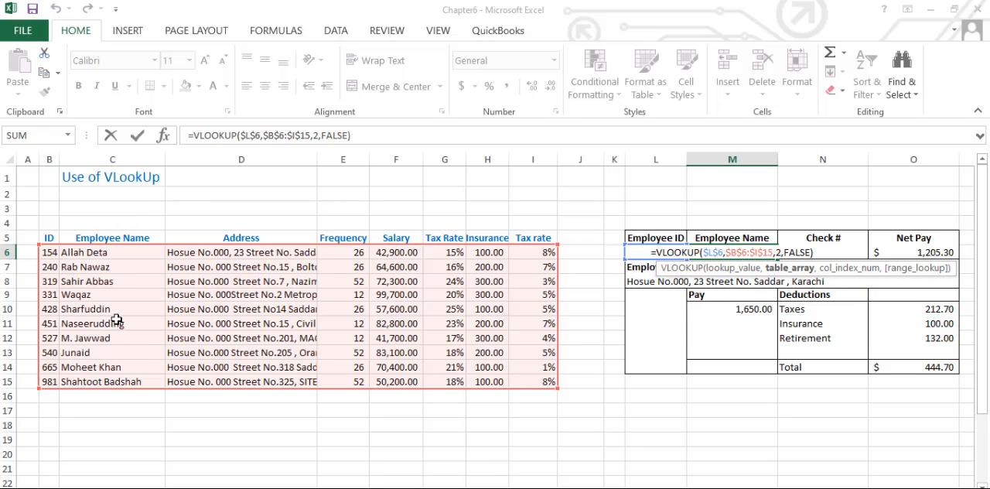
left_click(531, 195)
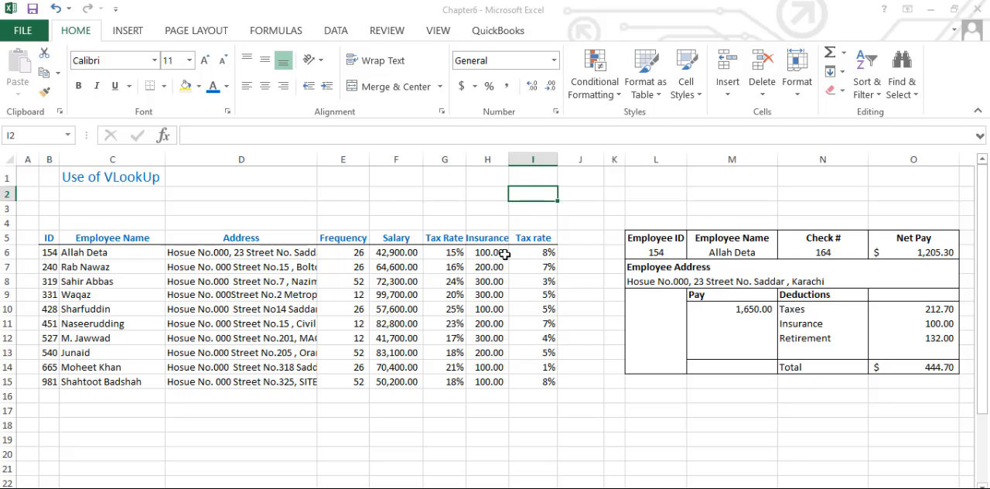
left_click(735, 254)
double_click(735, 255)
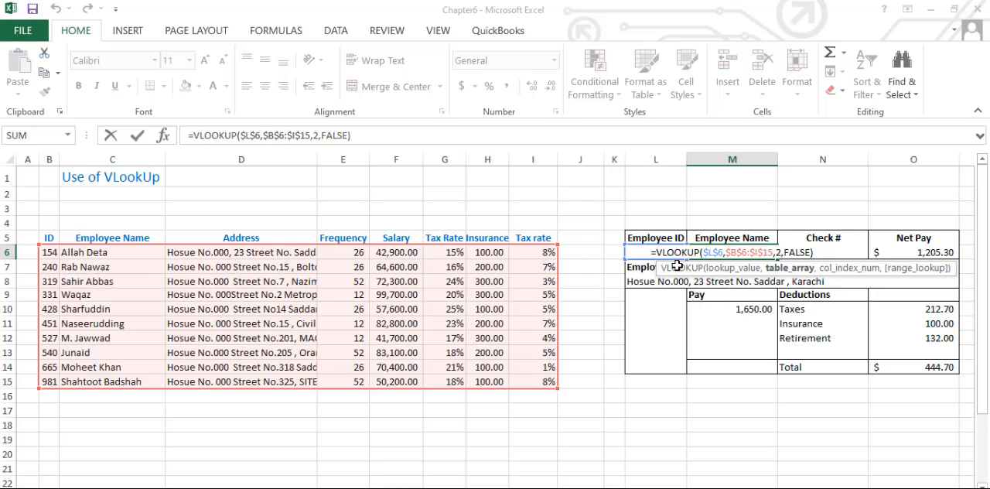
left_click(783, 252)
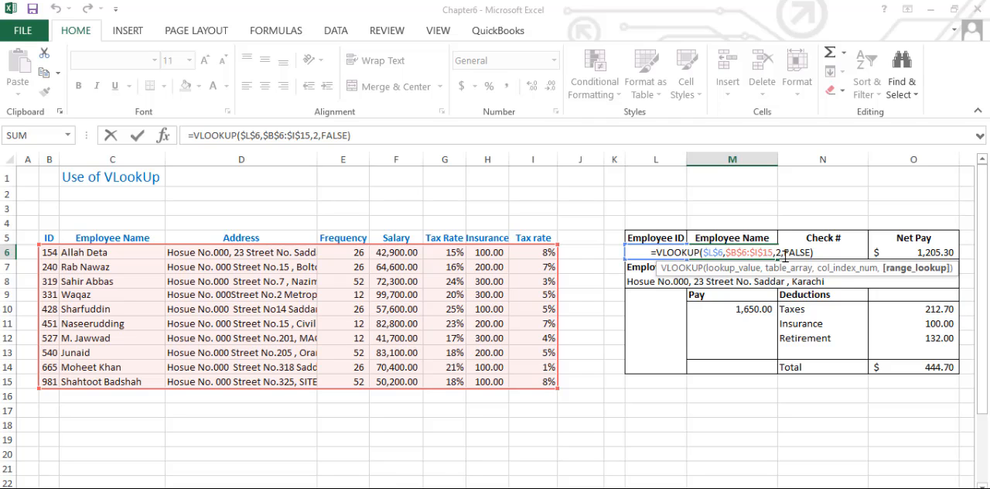
key("Return")
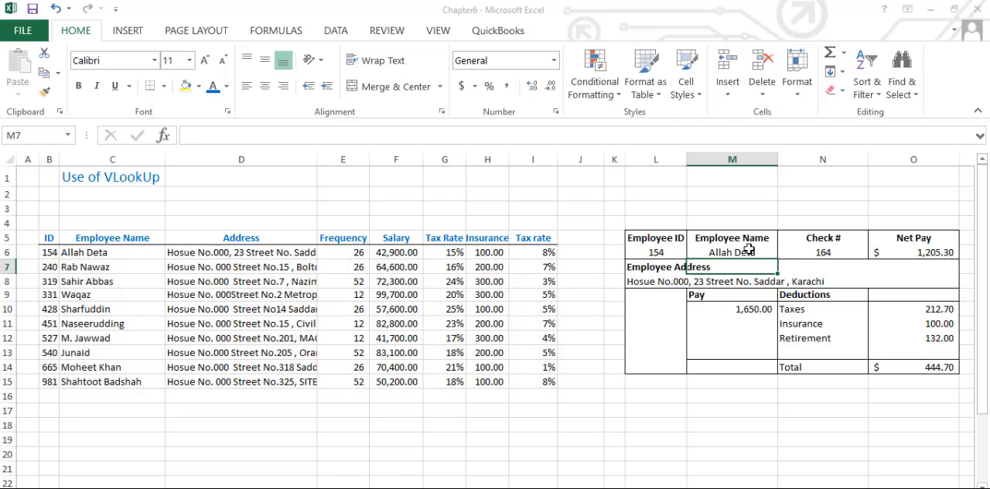
- Compare the pay slip's ID and name in L6 and M6 with table cells B6 and C6, and check N6
left_click(726, 252)
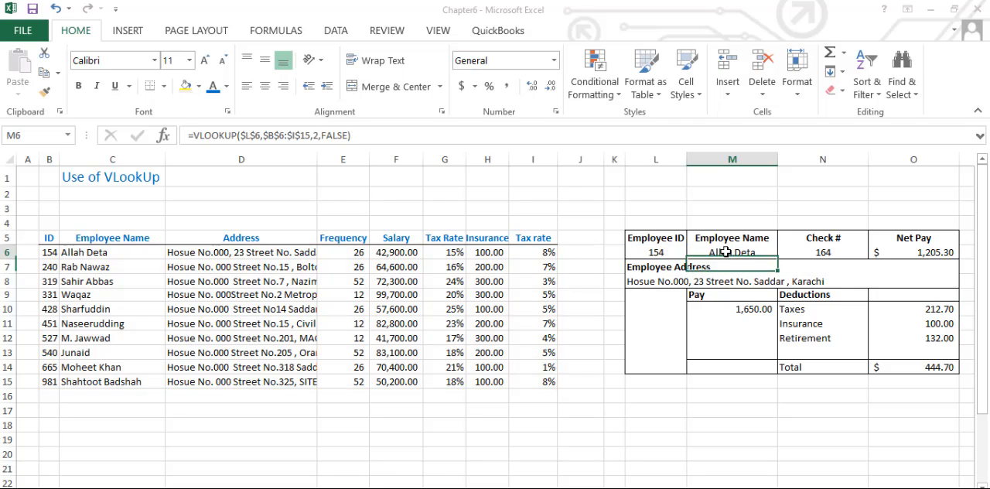
left_click(660, 255)
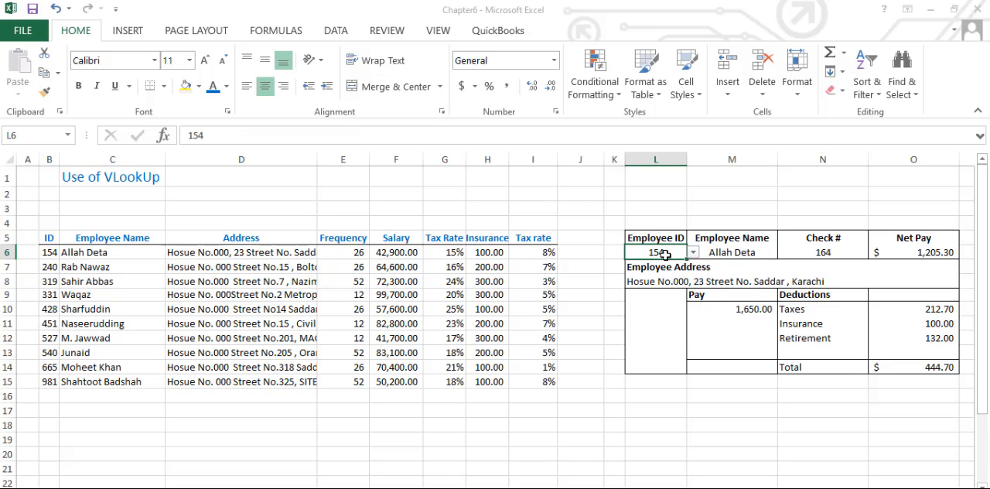
left_click(722, 255)
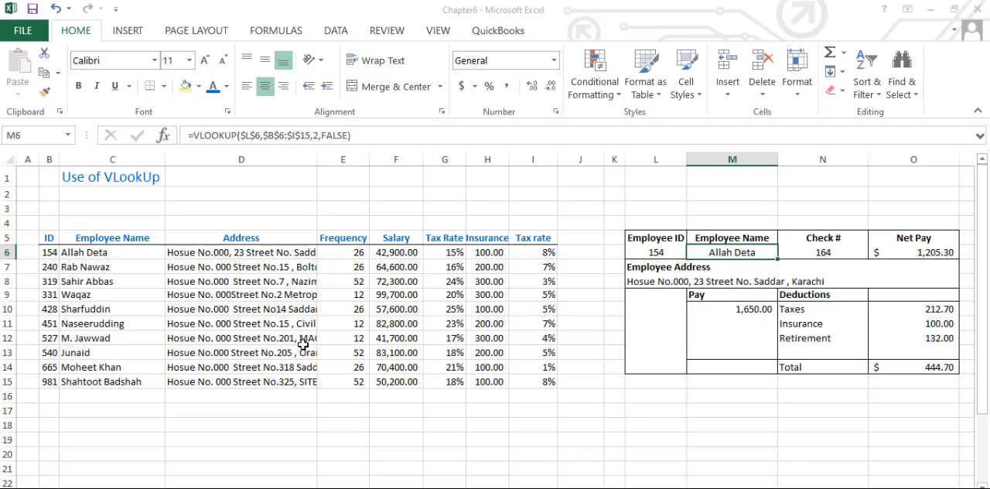
left_click(137, 308)
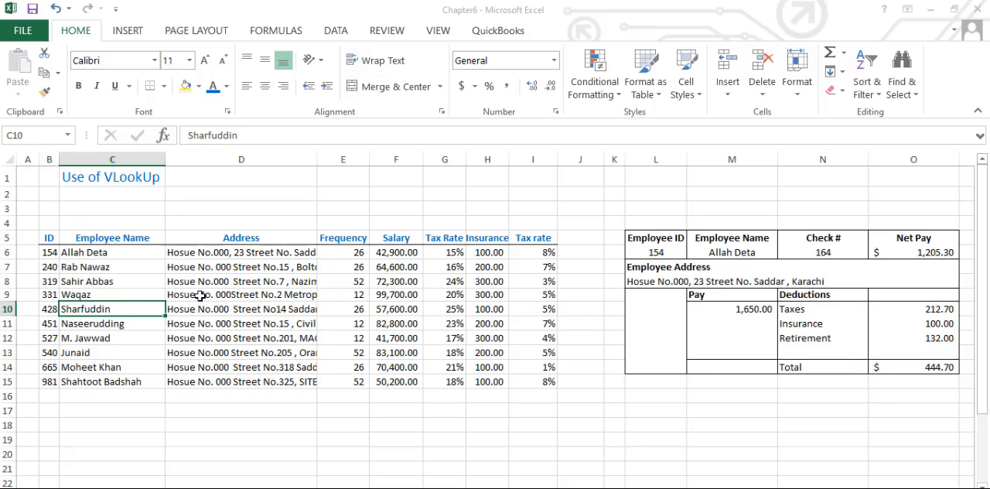
left_click(49, 251)
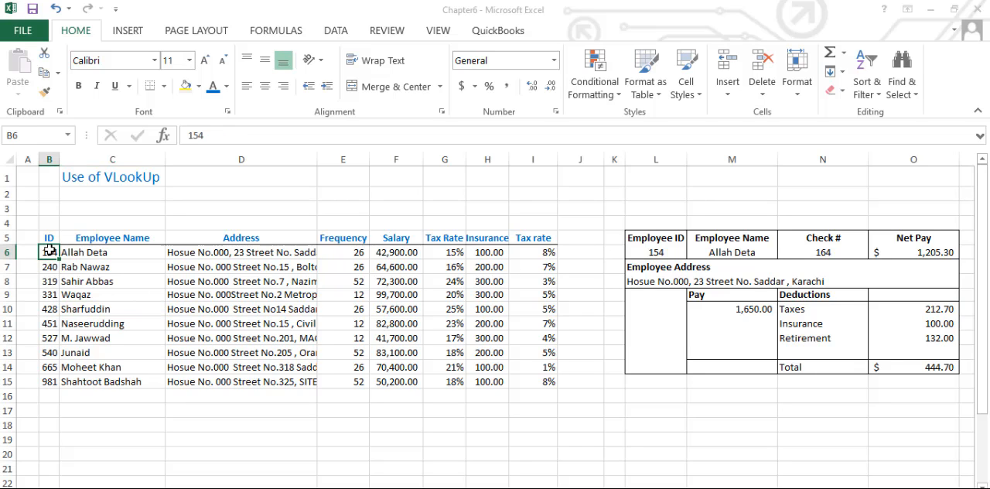
left_click(111, 255)
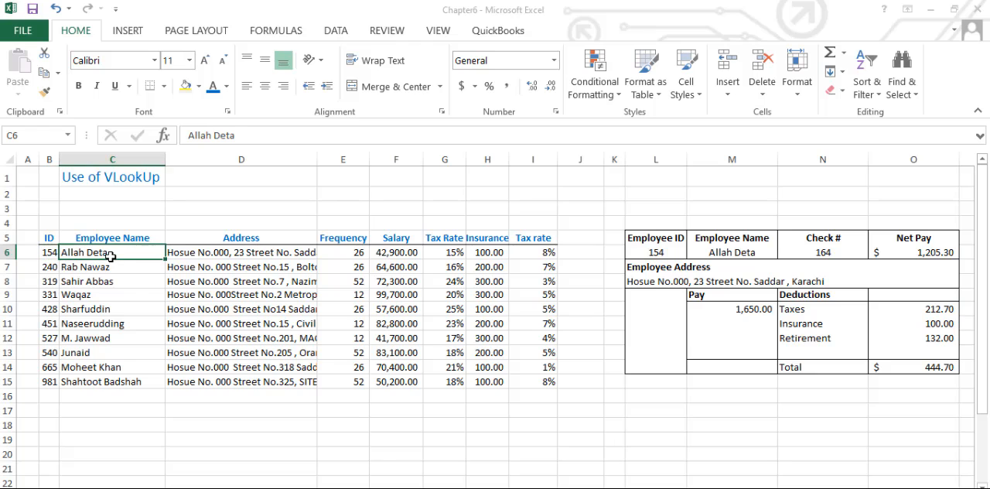
left_click(742, 254)
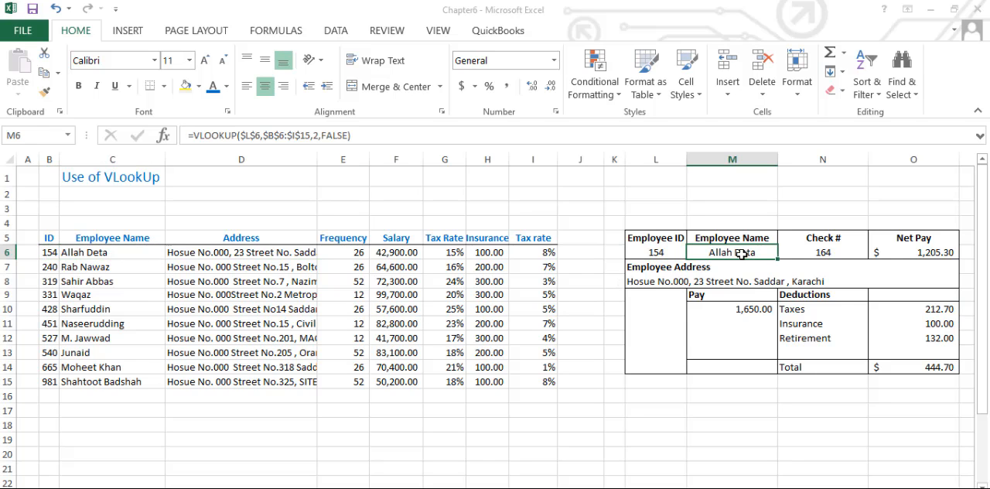
left_click(820, 257)
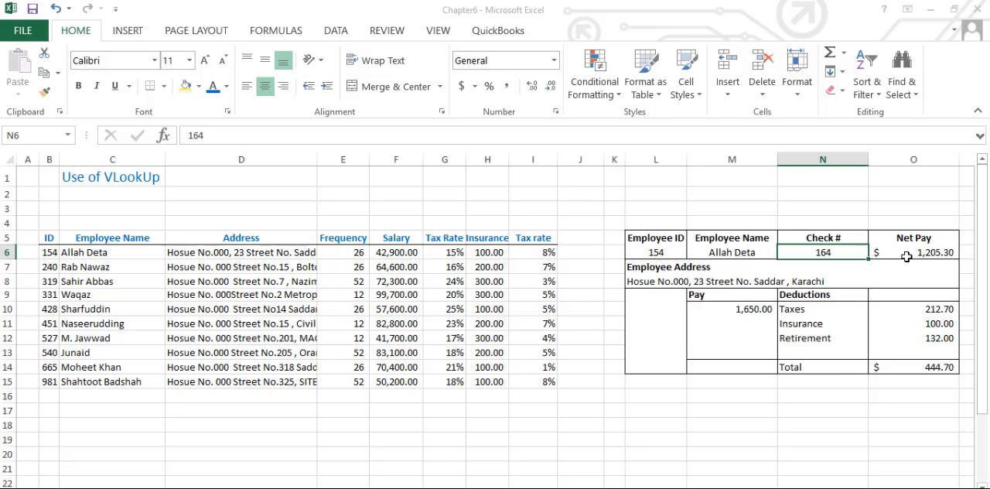
- Examine the Employee Address VLOOKUP formula in L8, including its lookup value, table range and column index
left_click(677, 282)
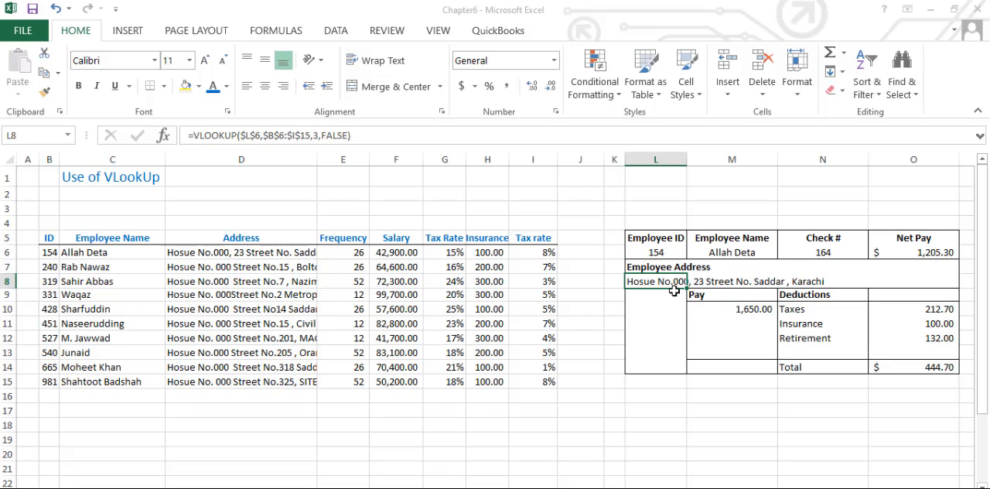
key("F2")
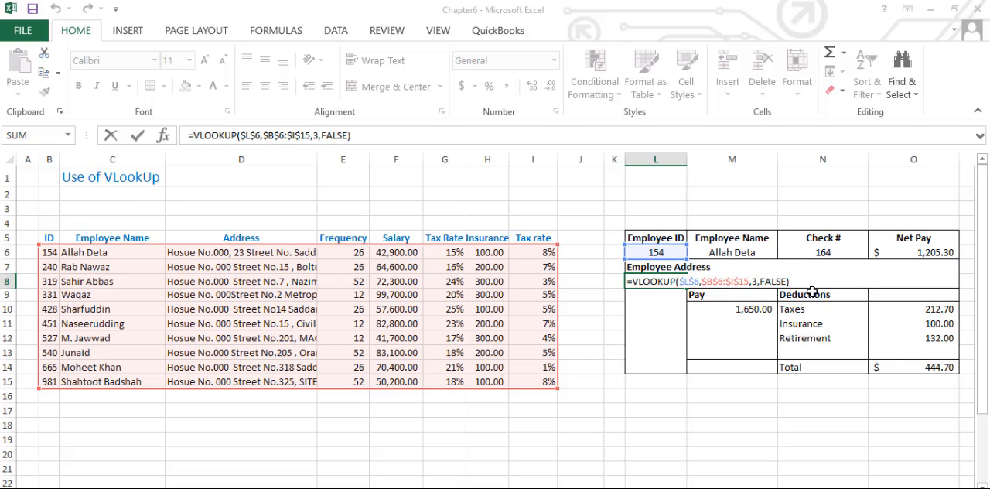
key("Return")
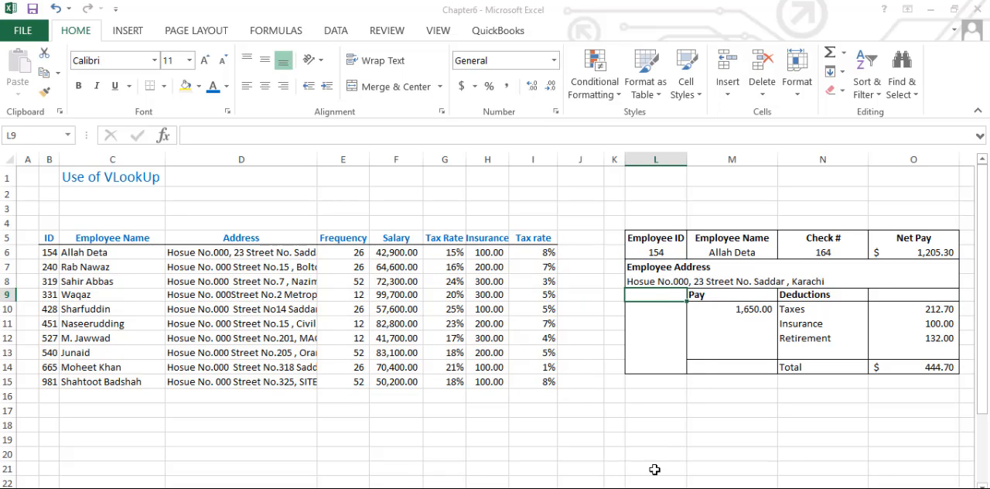
mouse_move(620, 488)
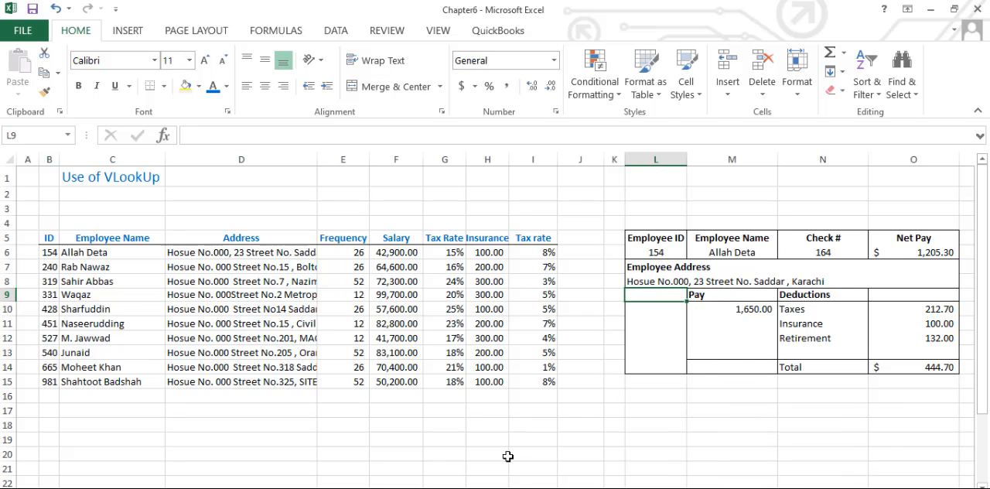
left_click(653, 280)
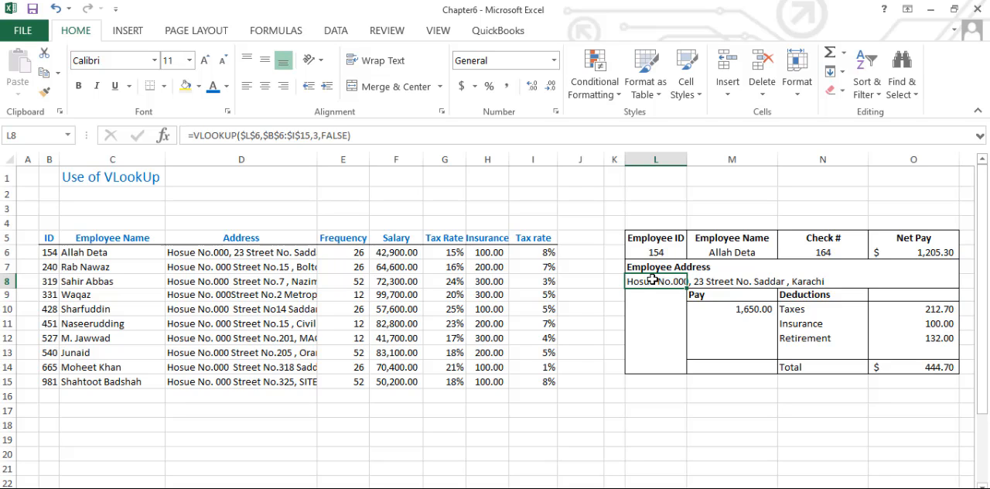
double_click(653, 280)
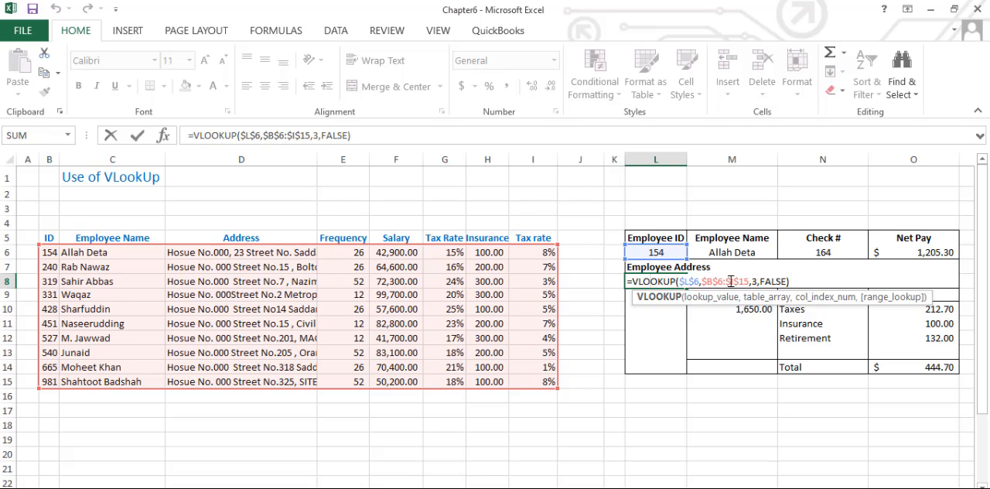
key("Return")
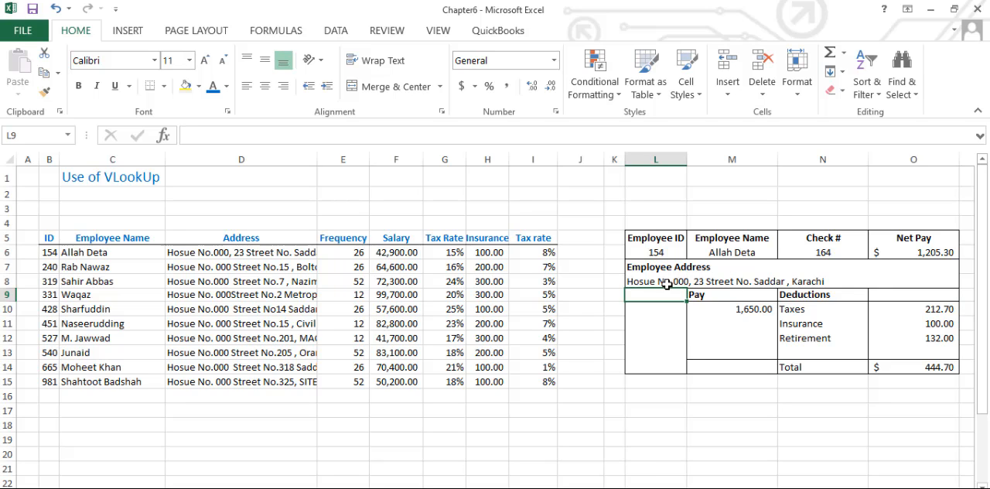
- Correct the misspelled word to "House" in the address in D6 and check the pay slip address in L8
double_click(191, 251)
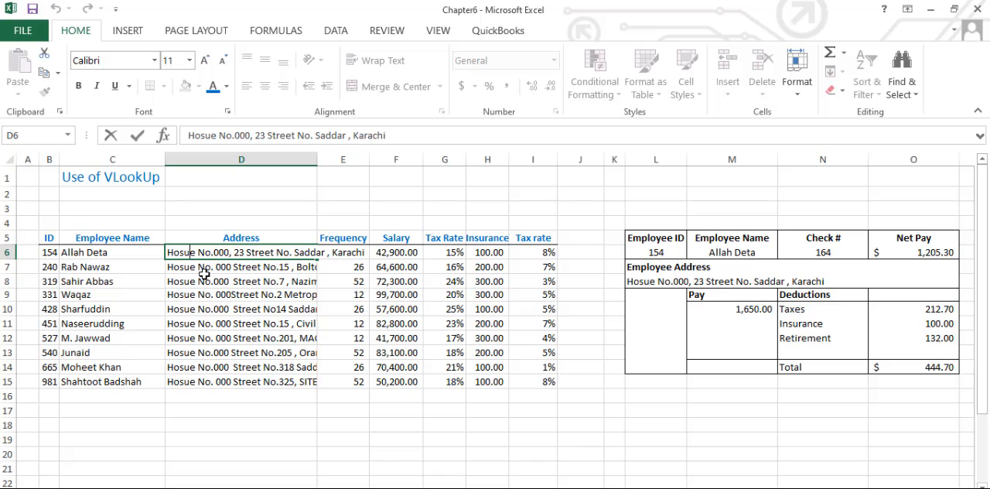
key("BackSpace")
key("BackSpace")
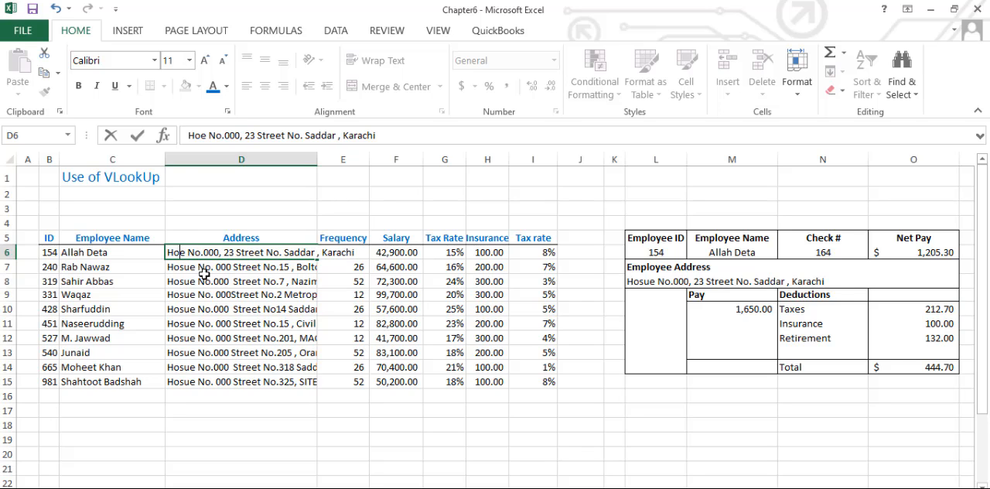
type("us")
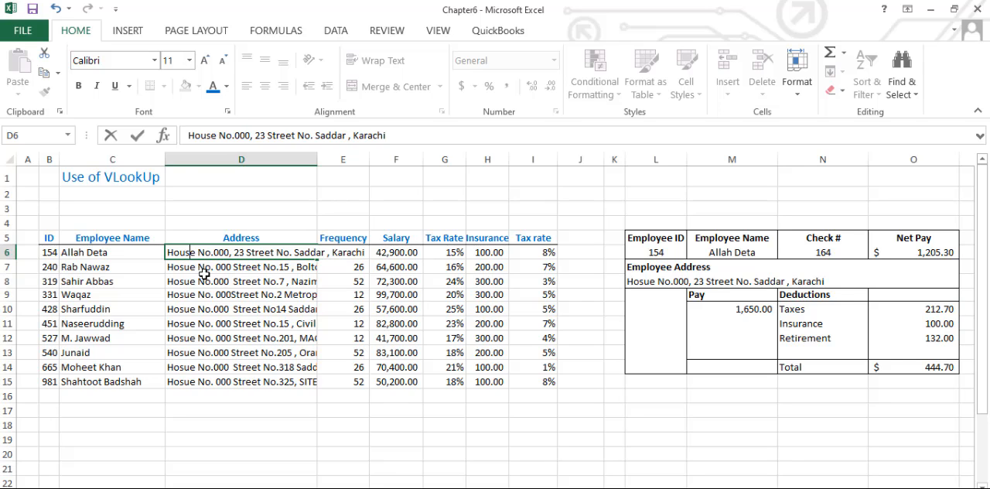
key("Return")
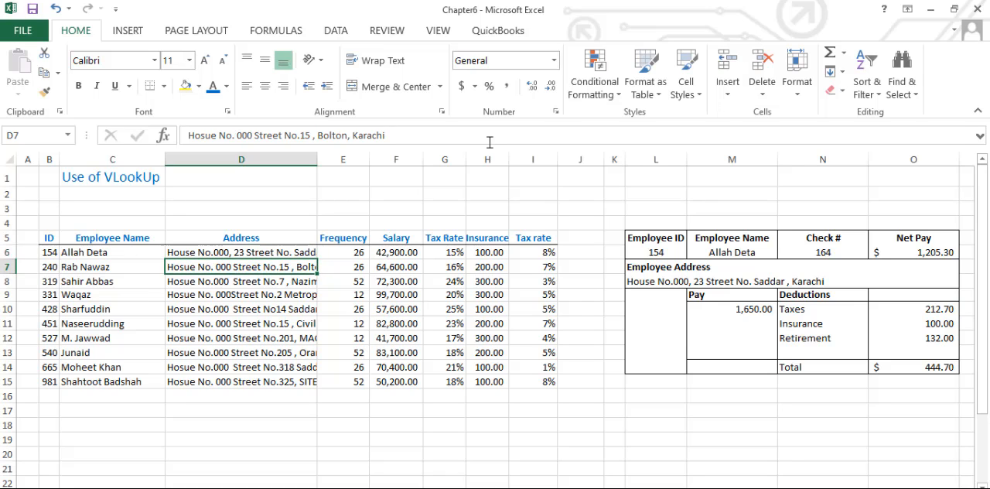
left_click(675, 281)
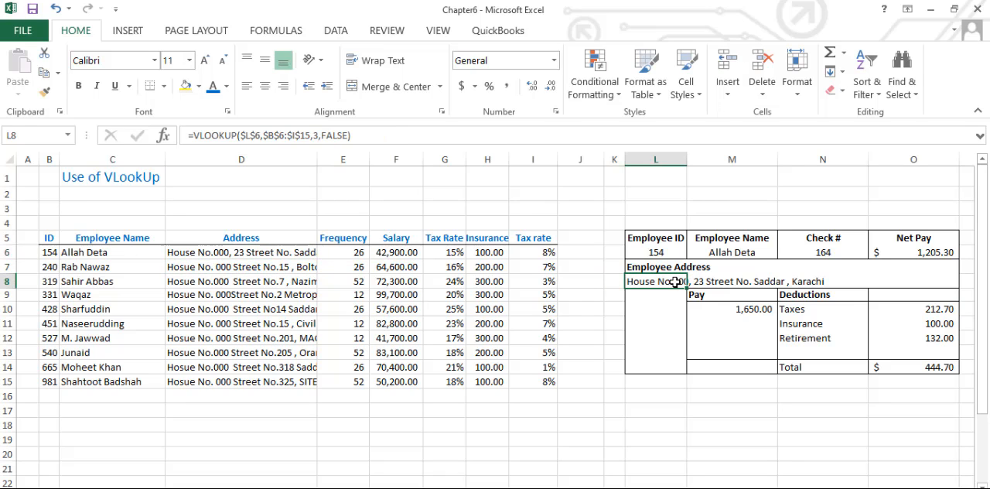
- Examine the Pay formula in M10, which divides two VLOOKUPs based on the employee ID in L6
left_click(657, 252)
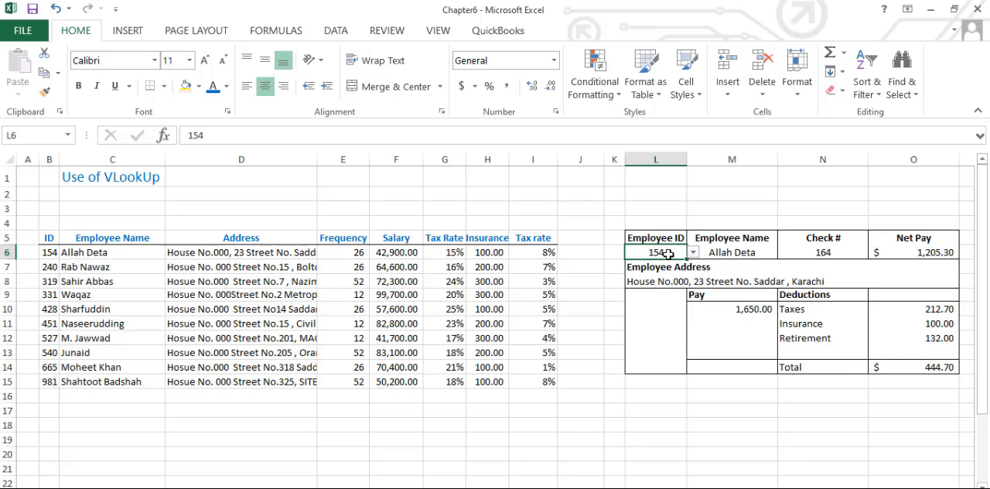
double_click(752, 310)
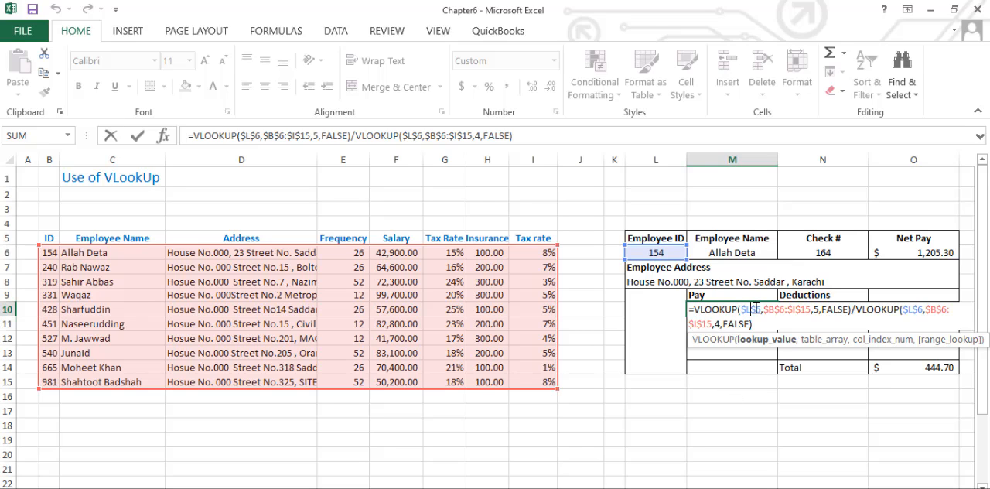
key("Return")
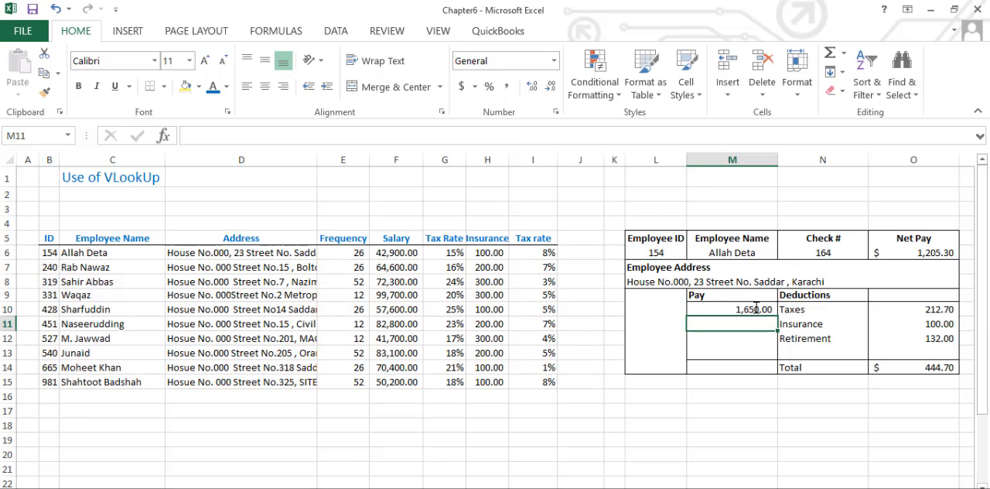
left_click(750, 309)
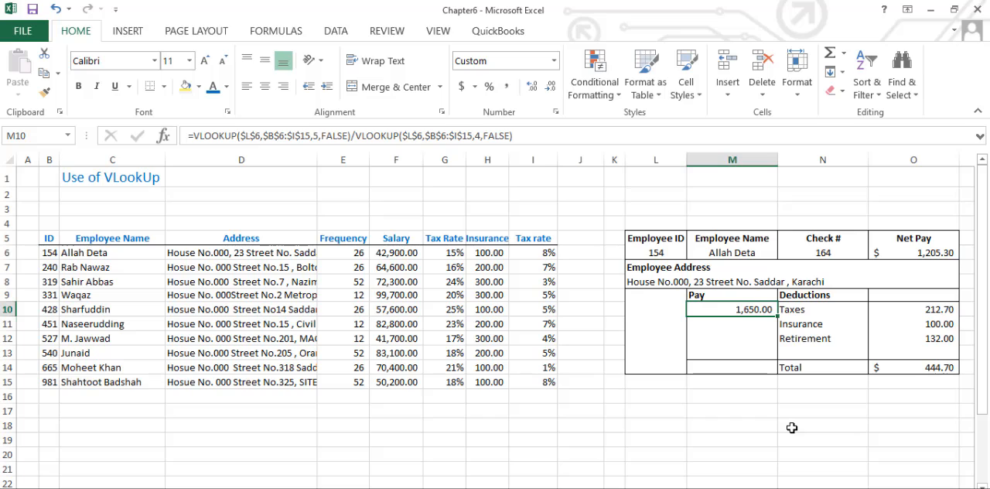
- Examine the Taxes formula in O10, including the subtracted deductions and the VLOOKUP multiplier
left_click(940, 311)
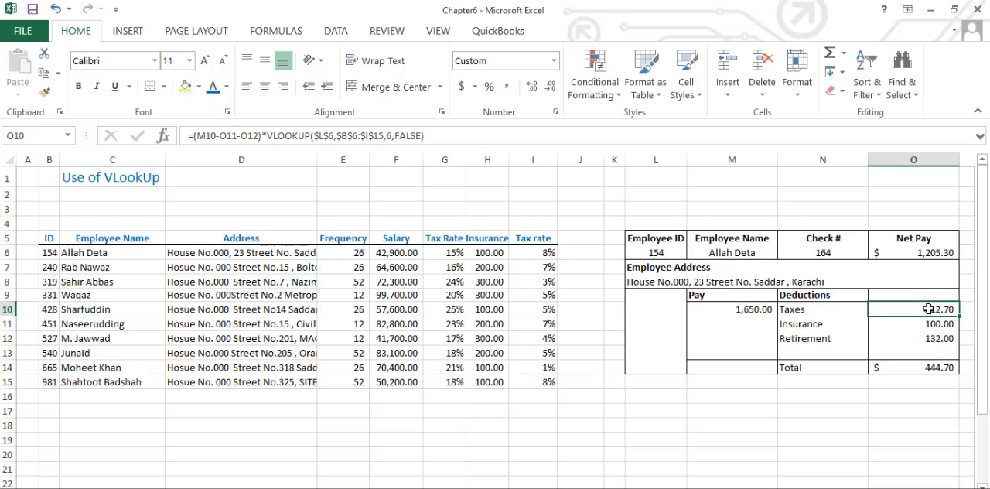
double_click(937, 307)
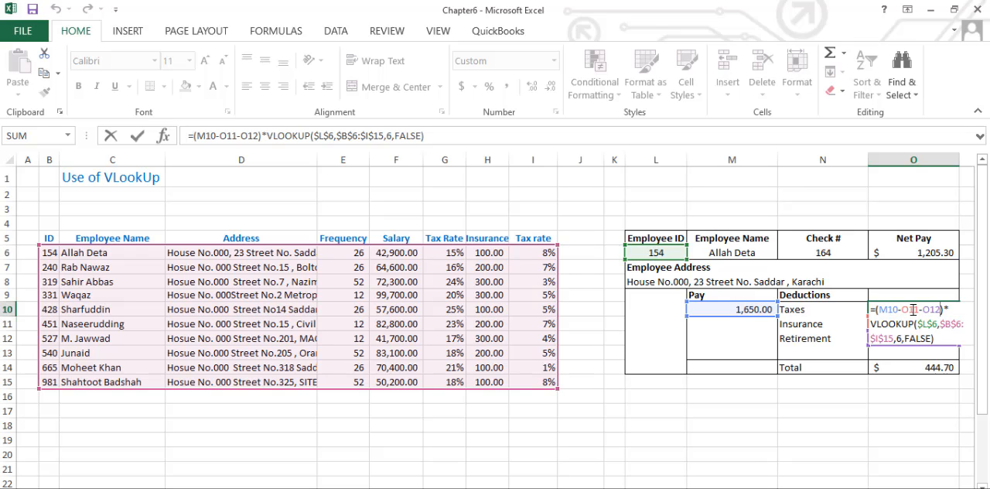
key("Return")
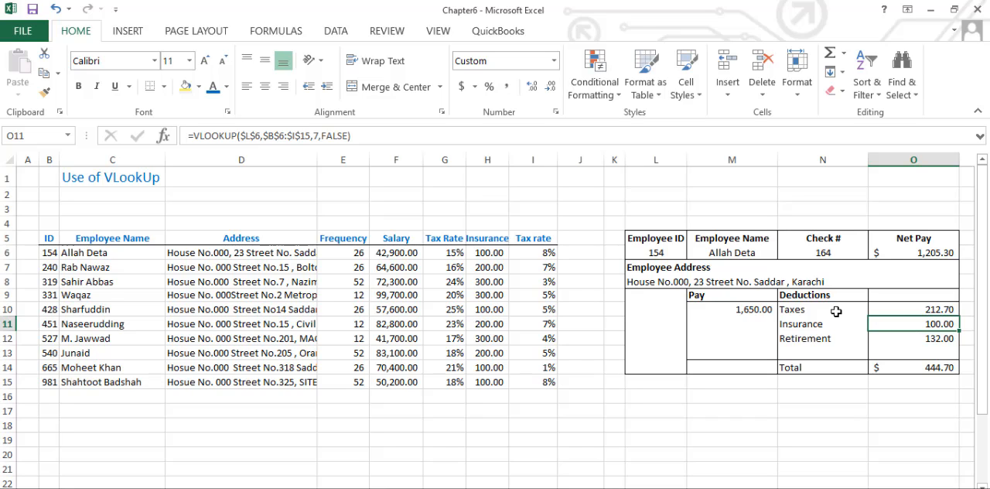
double_click(930, 309)
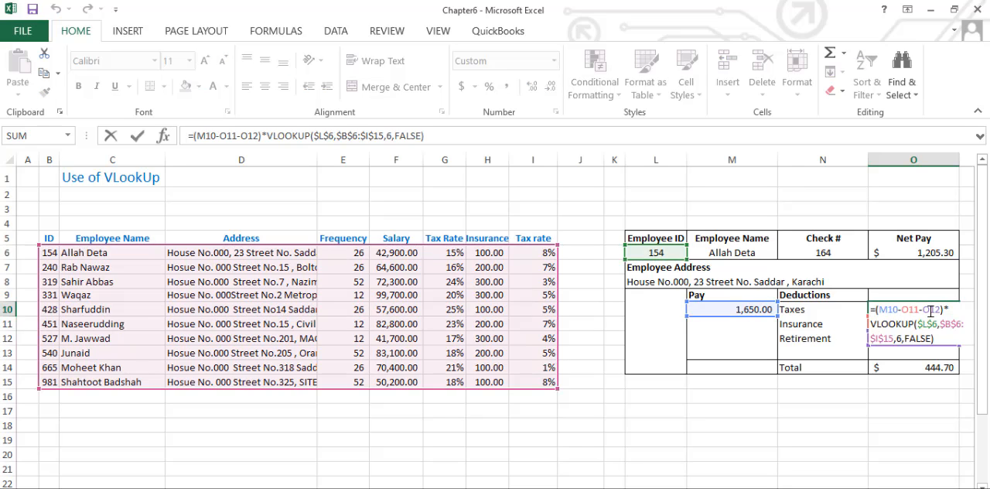
left_click(240, 136)
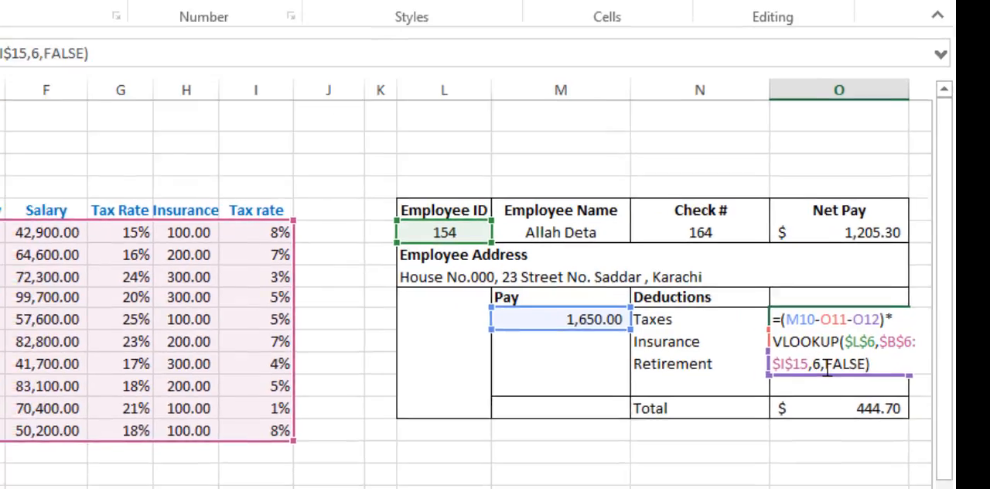
key("Return")
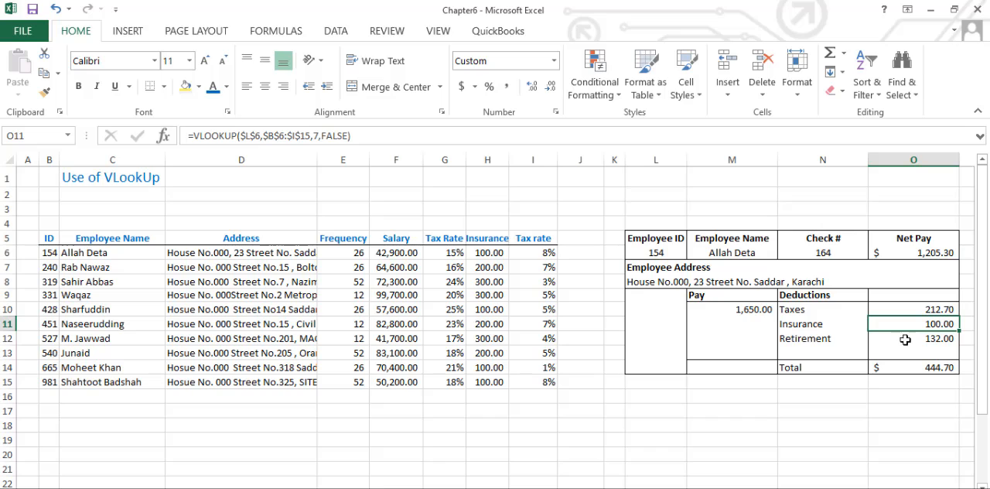
- Trace the Taxes formula in O10 through pay M10, insurance O11, retirement O12 and tax rate G6, and review its column index
left_click(941, 309)
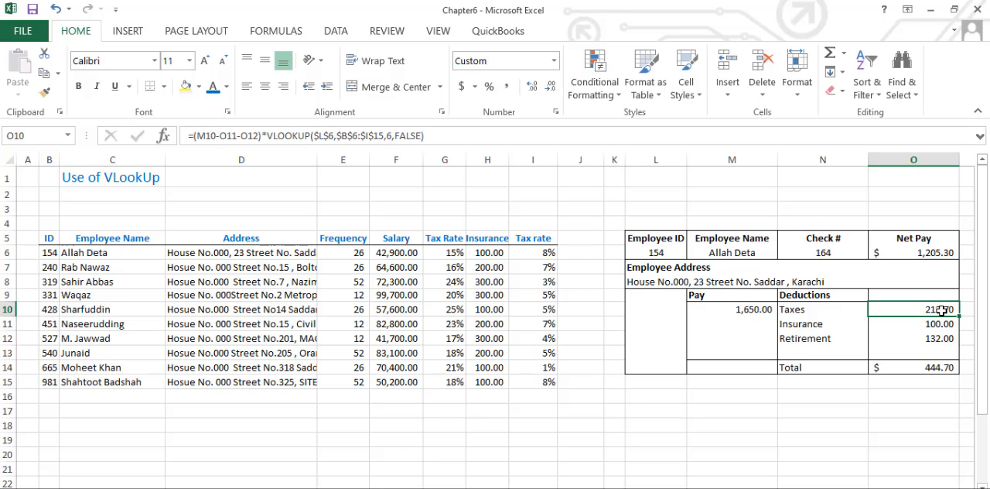
left_click(748, 309)
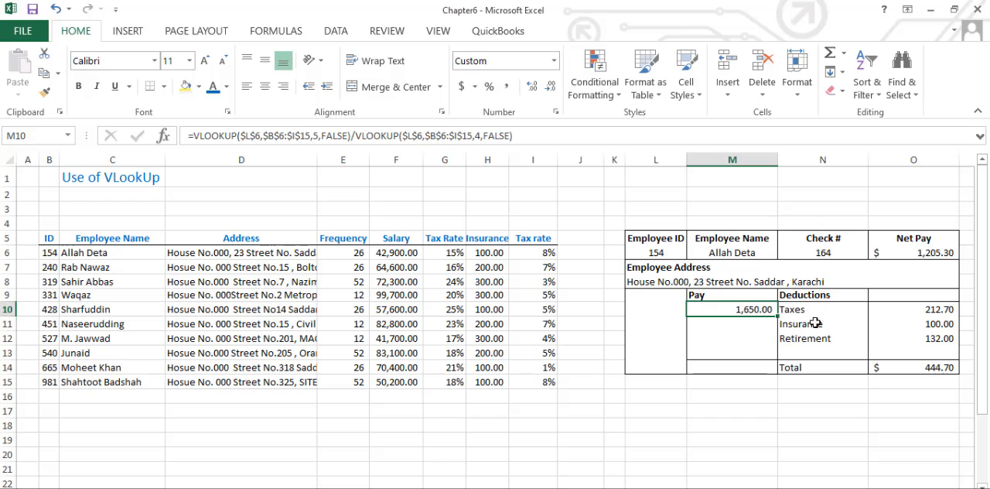
left_click(932, 323)
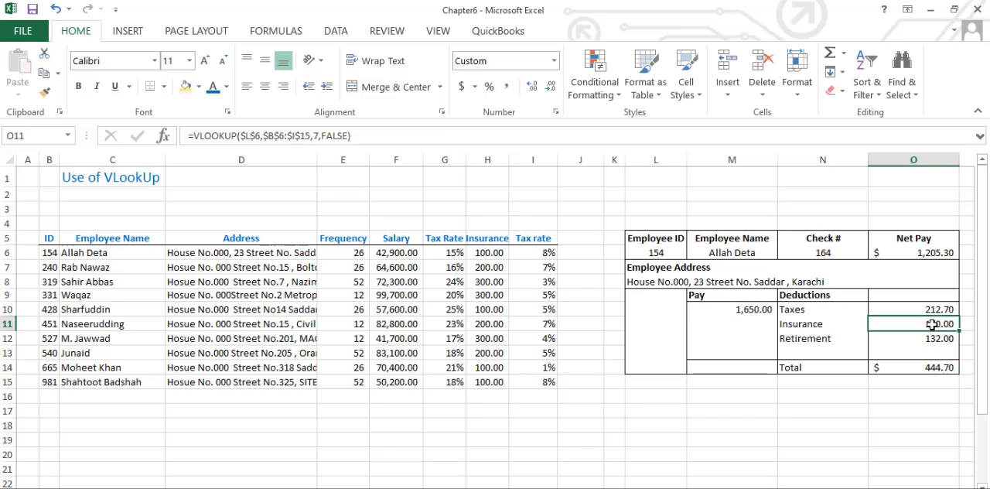
left_click(933, 337)
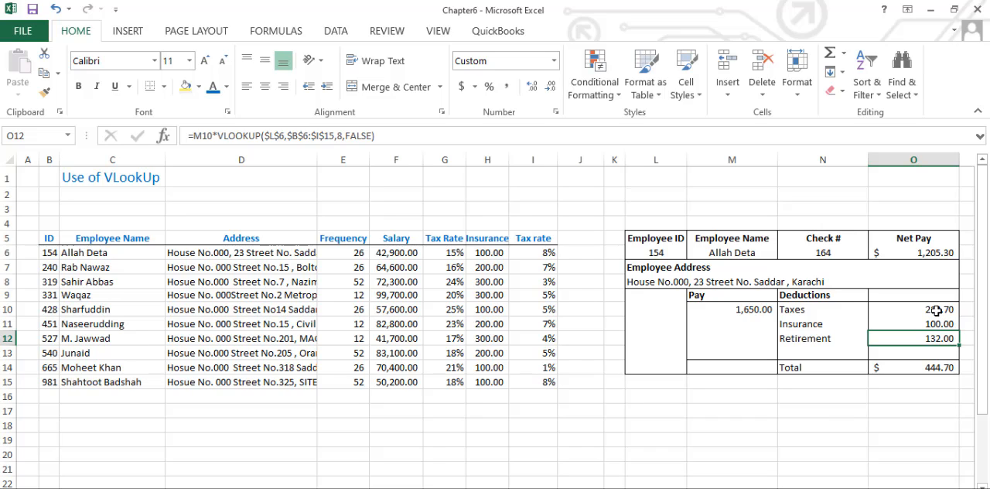
left_click(935, 310)
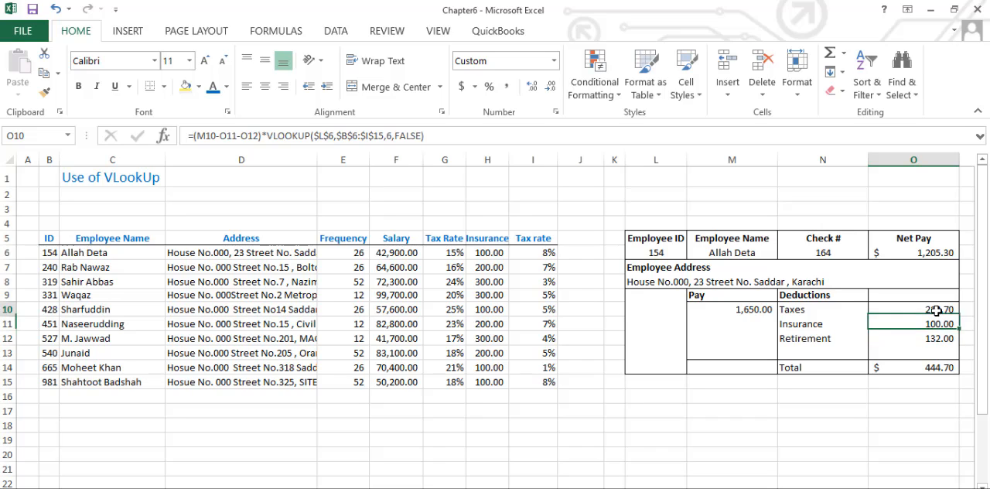
left_click(456, 255)
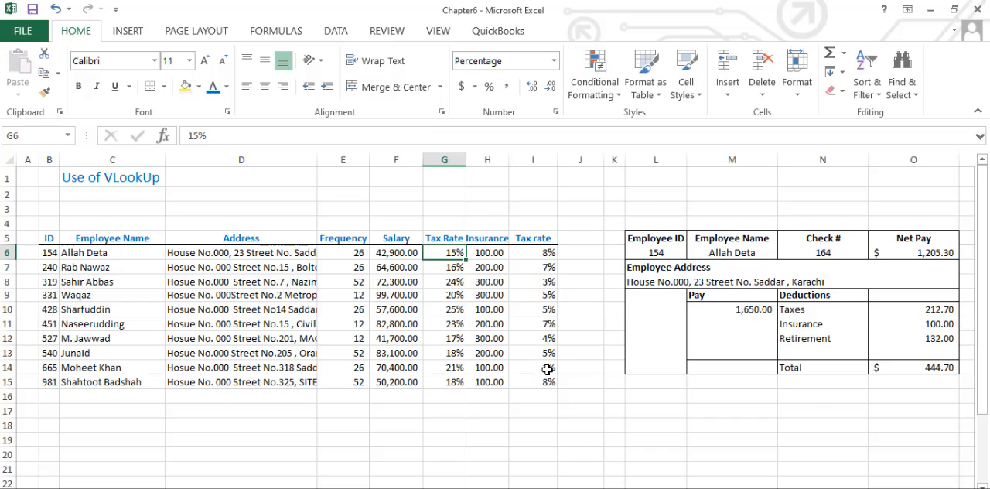
left_click(945, 310)
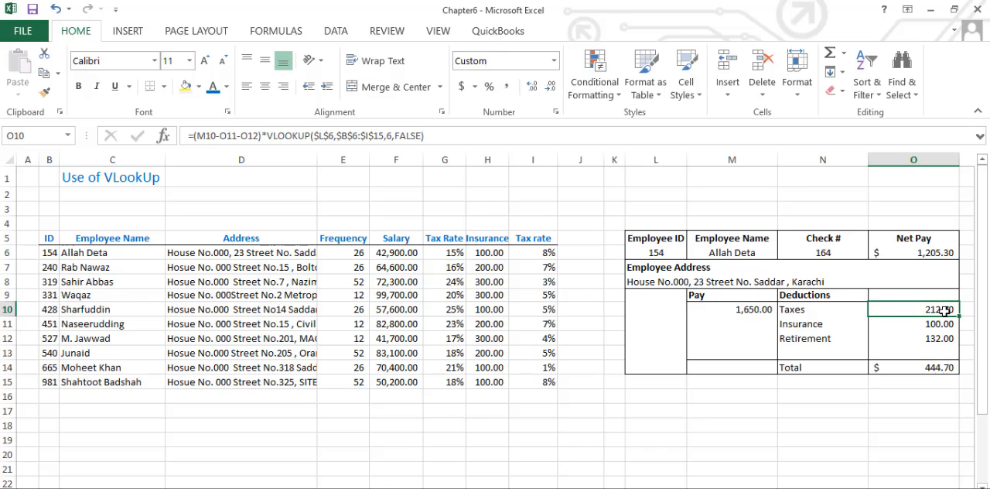
double_click(945, 310)
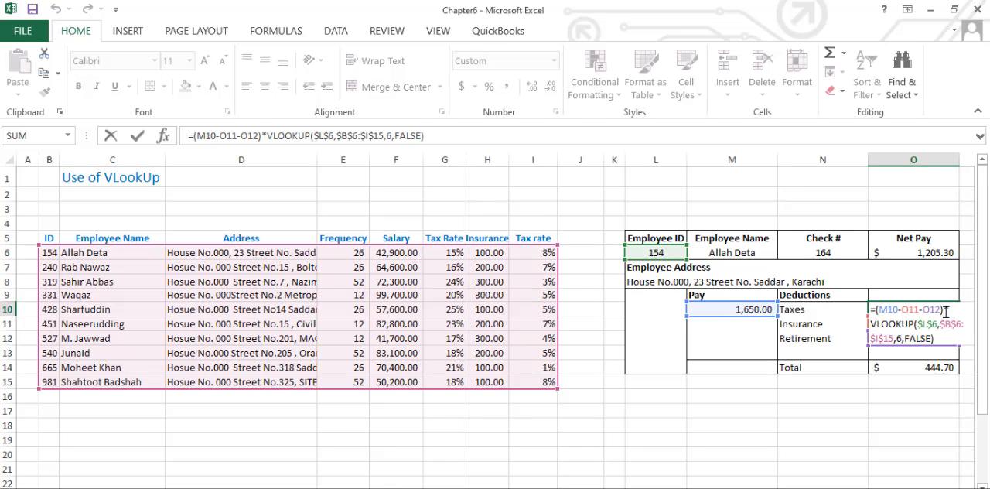
left_click(900, 341)
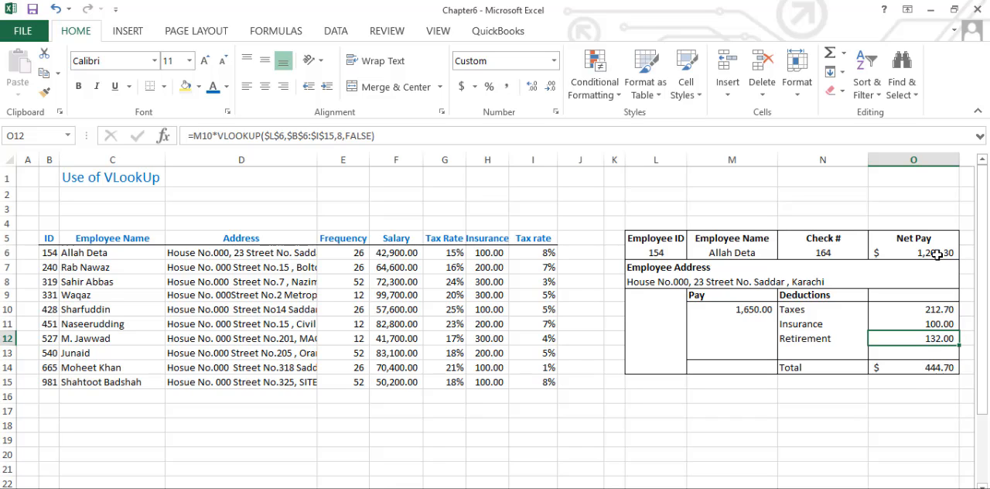
- Examine the VLOOKUP formulas for Insurance in O11 and Retirement in O12, including their column indexes
left_click(939, 325)
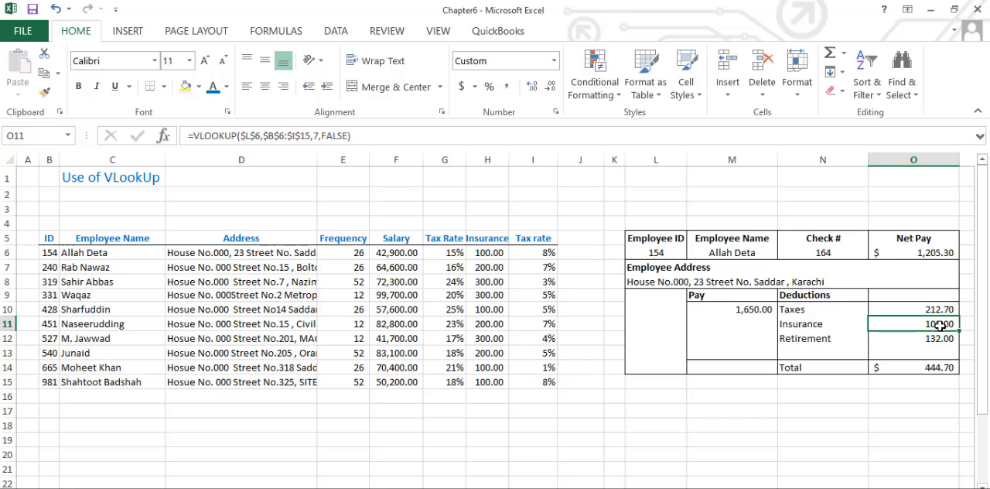
double_click(939, 326)
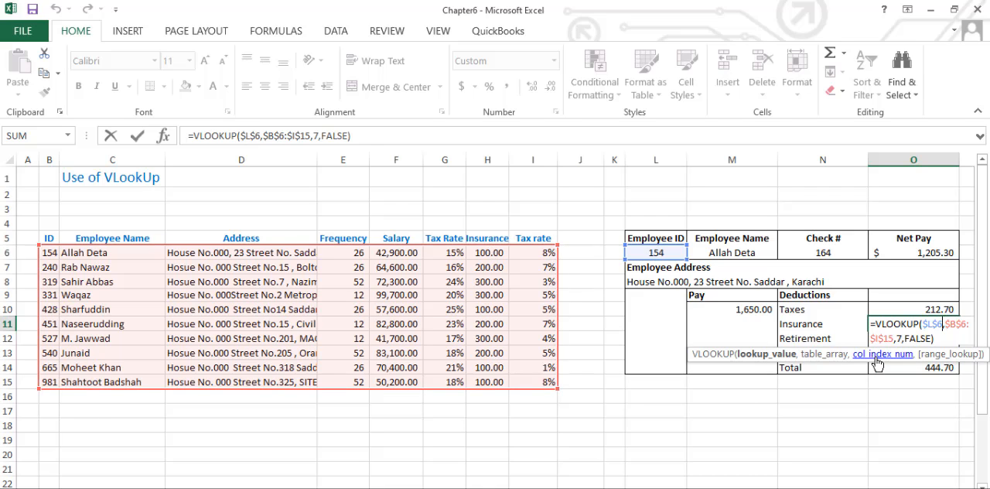
key("Return")
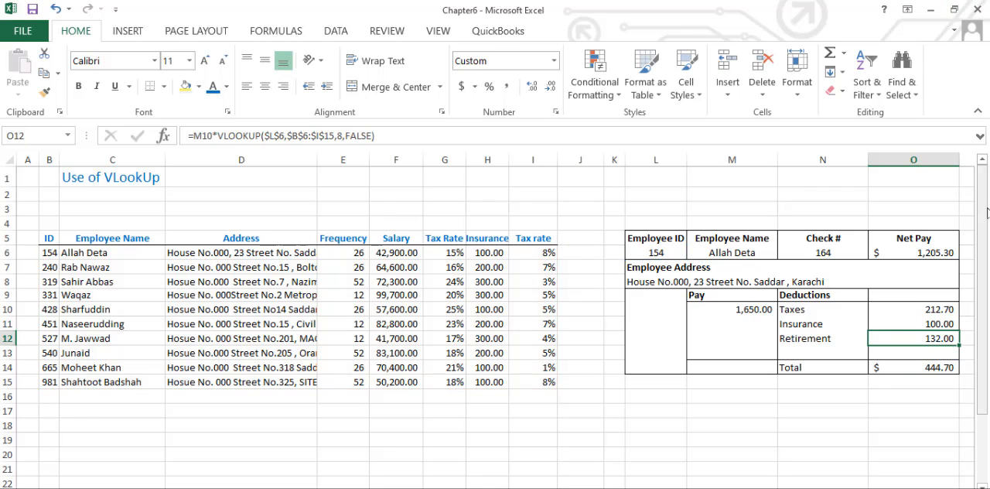
double_click(945, 341)
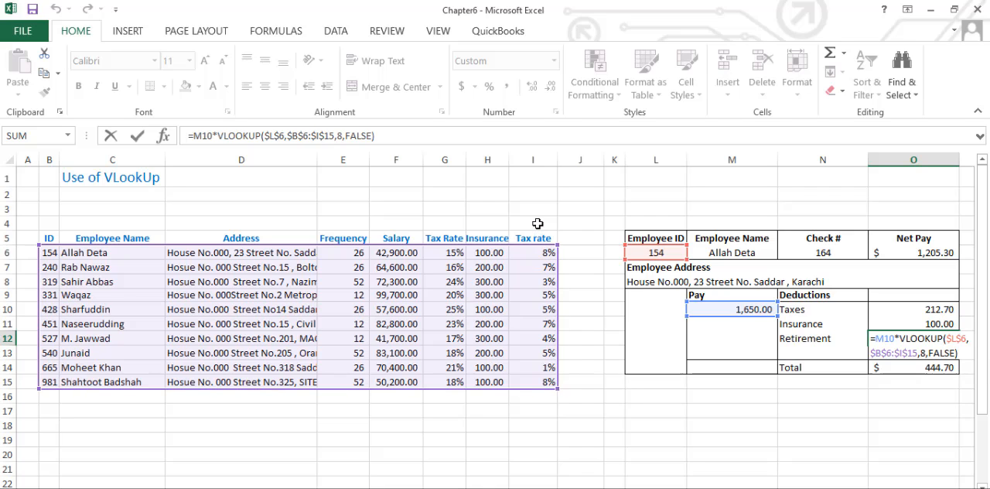
- Enter the label "Fund Deduction" in I4 above the second tax rate heading
left_click(538, 224)
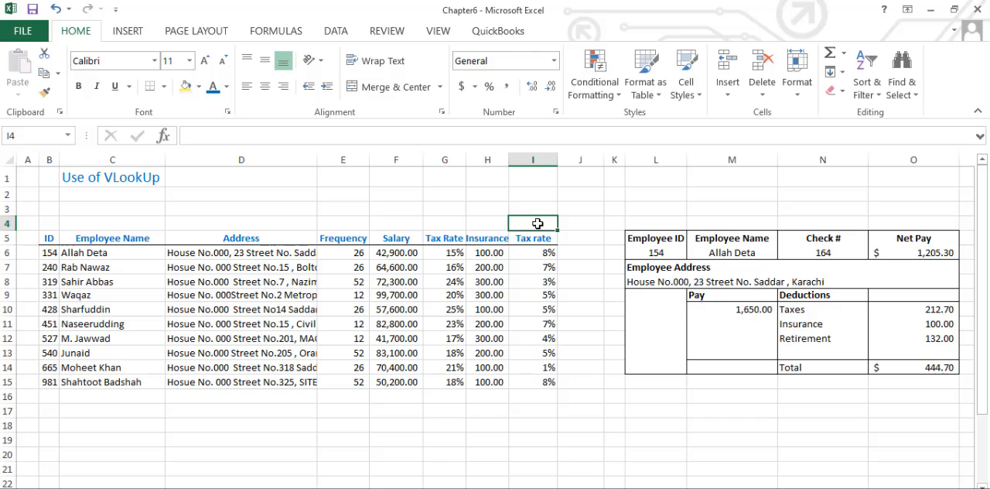
type("Fund D")
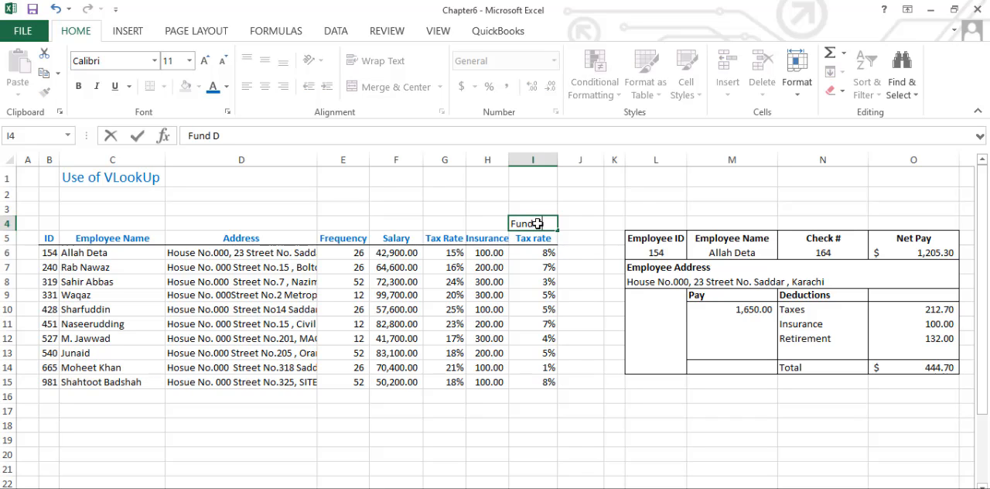
type("eduction")
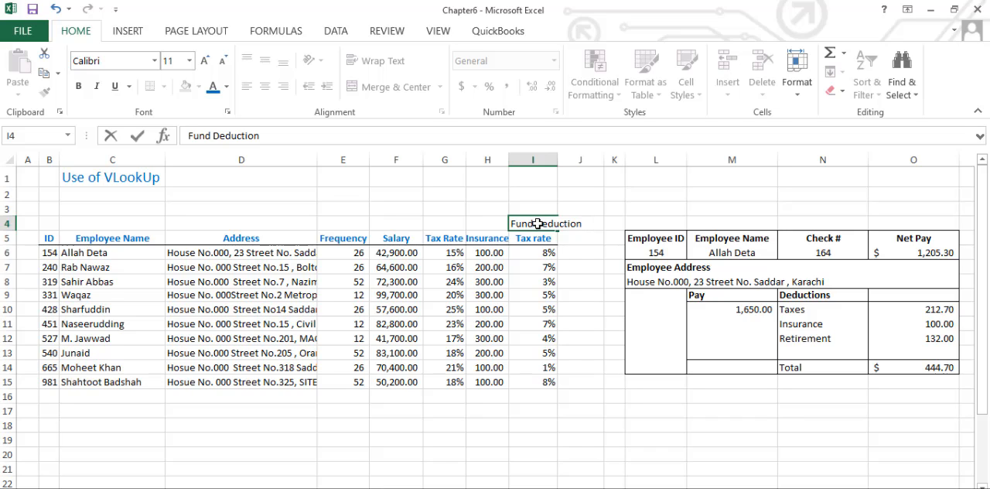
key("Return")
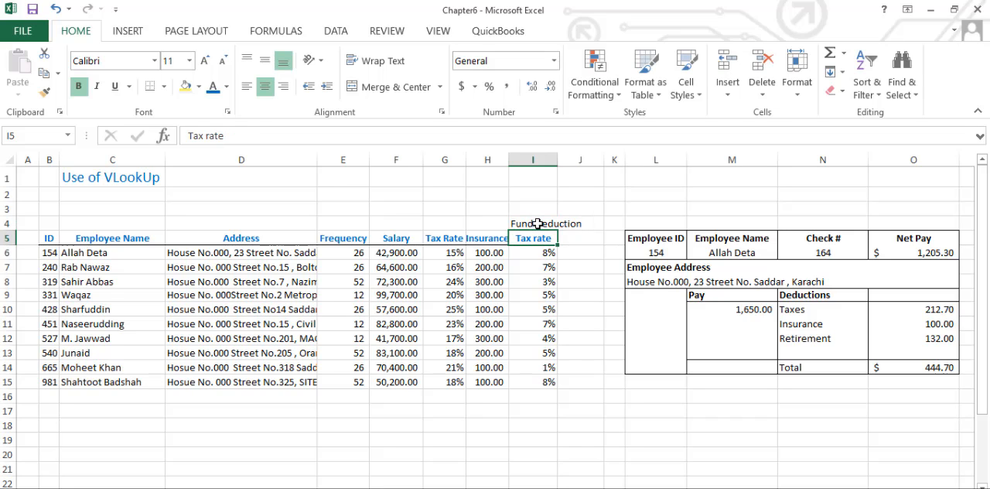
- Enter the label "Retirement" in I3 above the Fund Deduction label
key("Up")
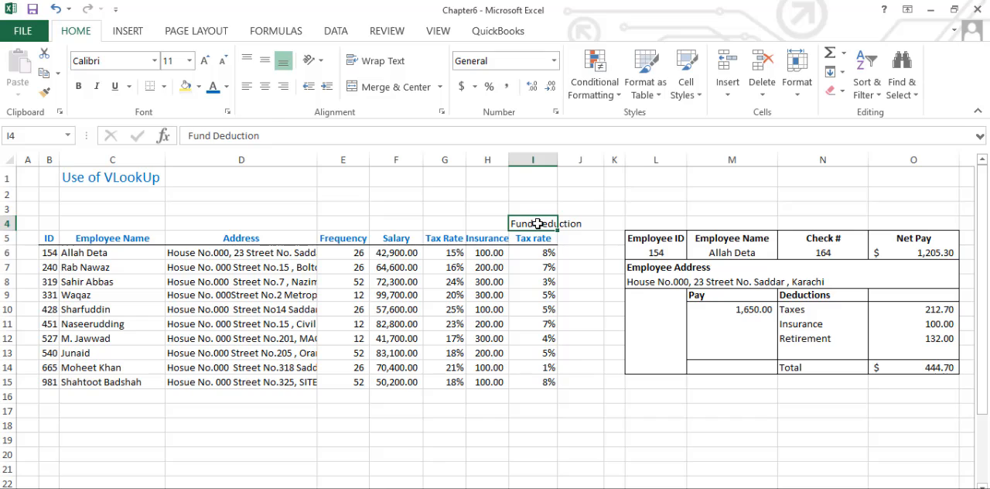
key("Up")
type("Retur")
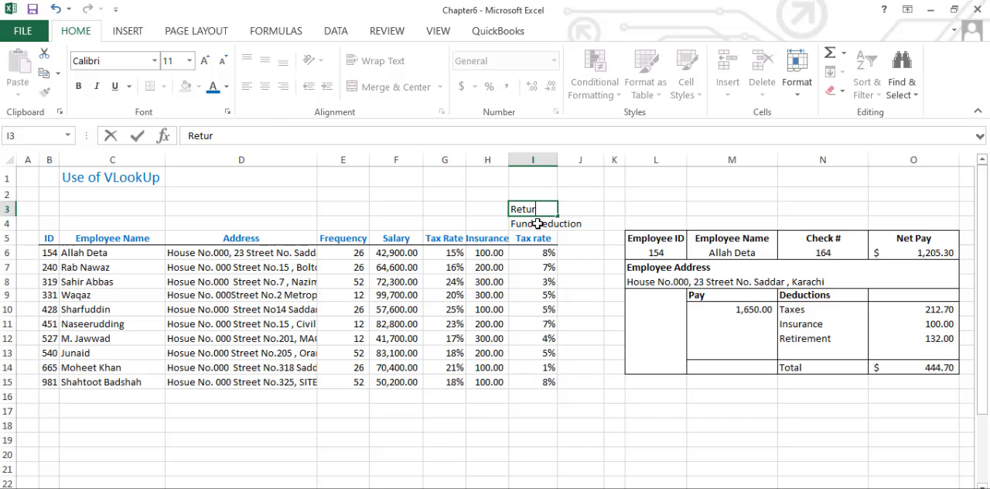
key("BackSpace")
key("BackSpace")
type("irement")
key("Return")
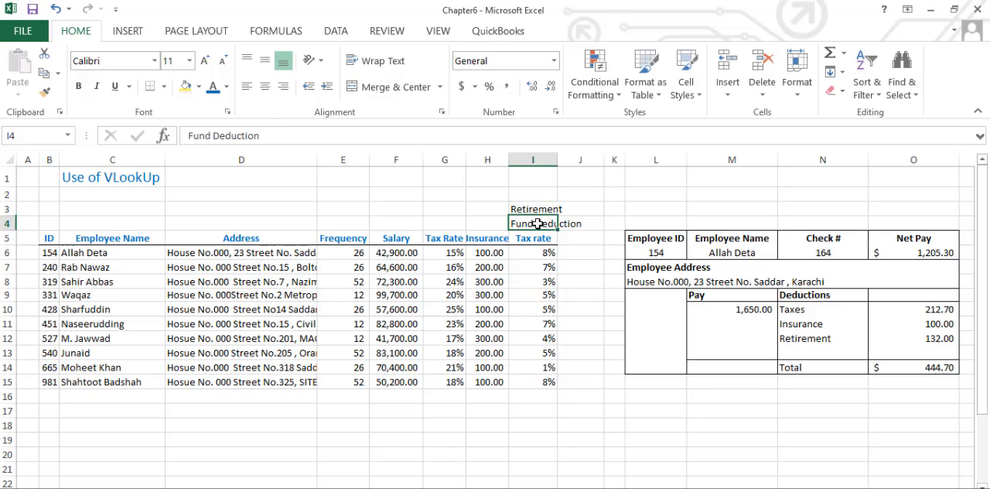
- Compare the second tax rate heading in I5 with the Retirement formula in O12 and its referenced ranges
left_click(538, 236)
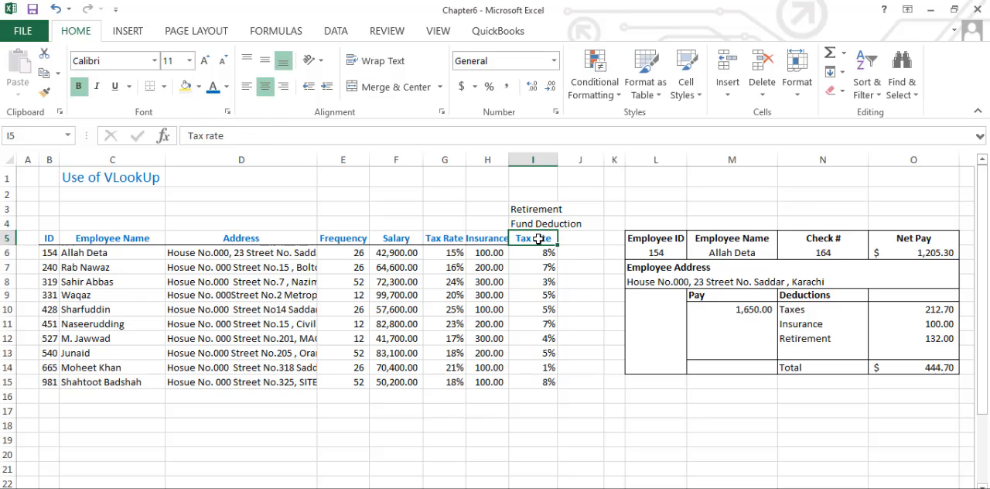
left_click(934, 340)
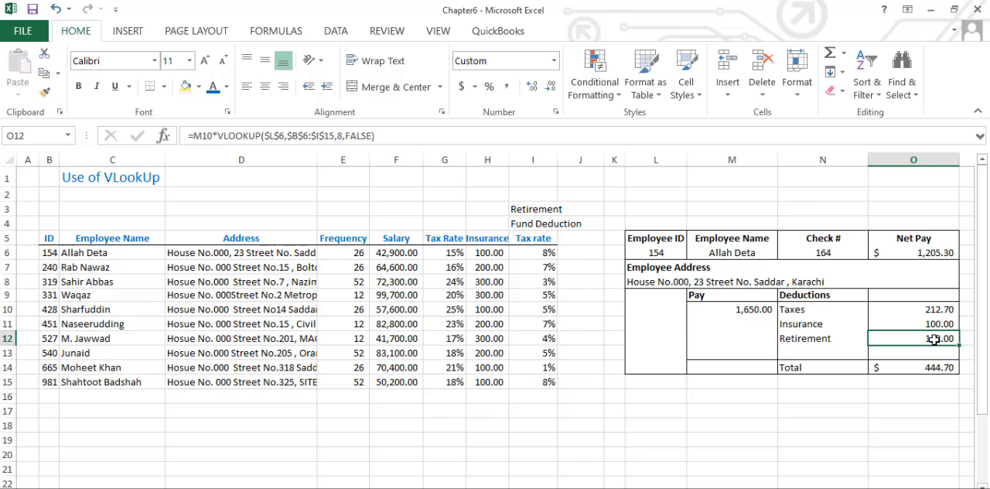
double_click(934, 340)
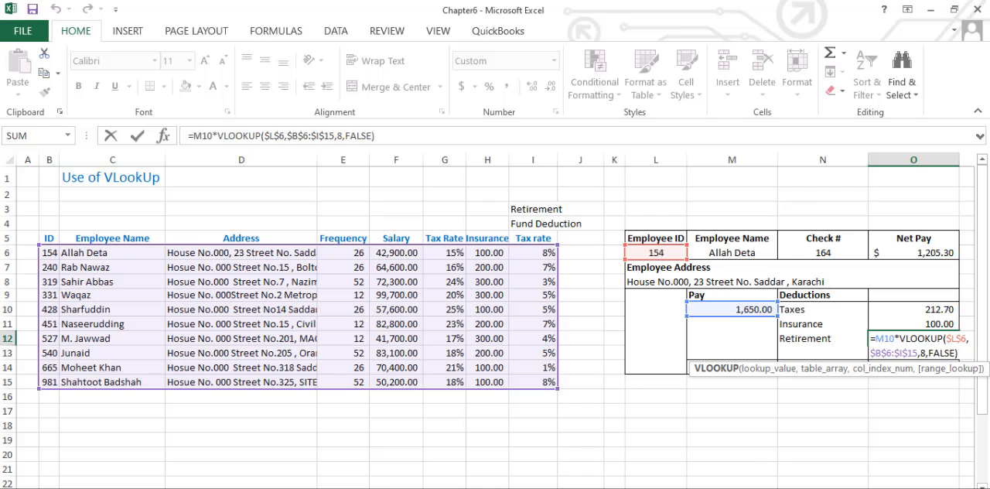
key("Return")
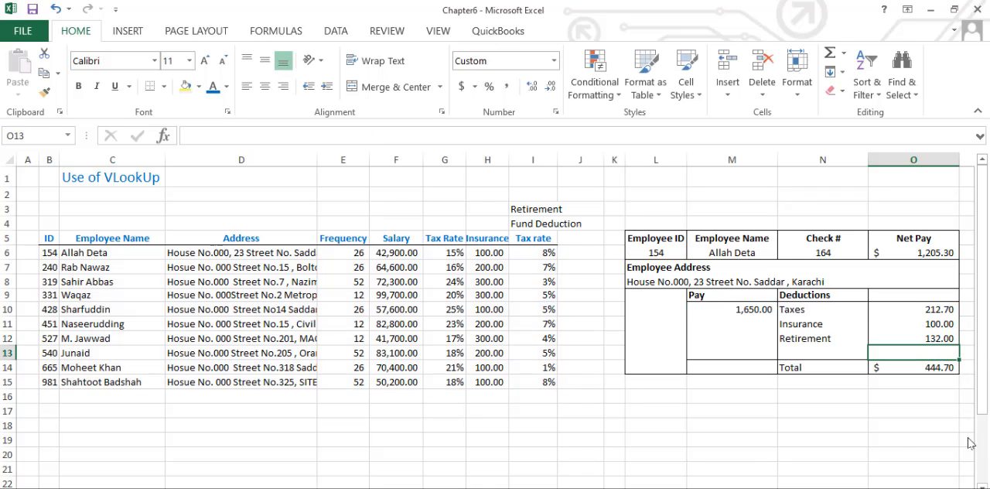
- Verify the retirement deduction by calculating =M10*8/100 in M16, and clear that cell
left_click(753, 397)
type("=")
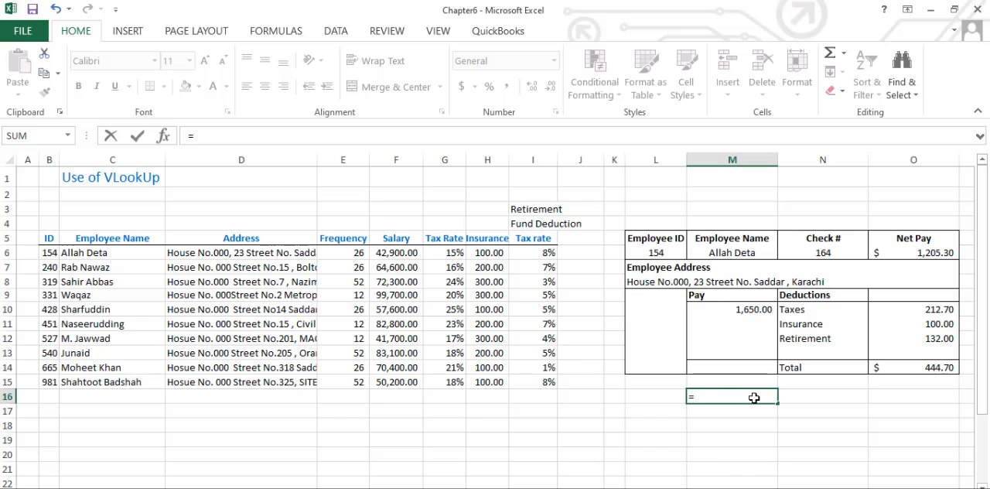
key("Up")
key("Up")
key("Up")
key("Up")
key("Up")
key("Up")
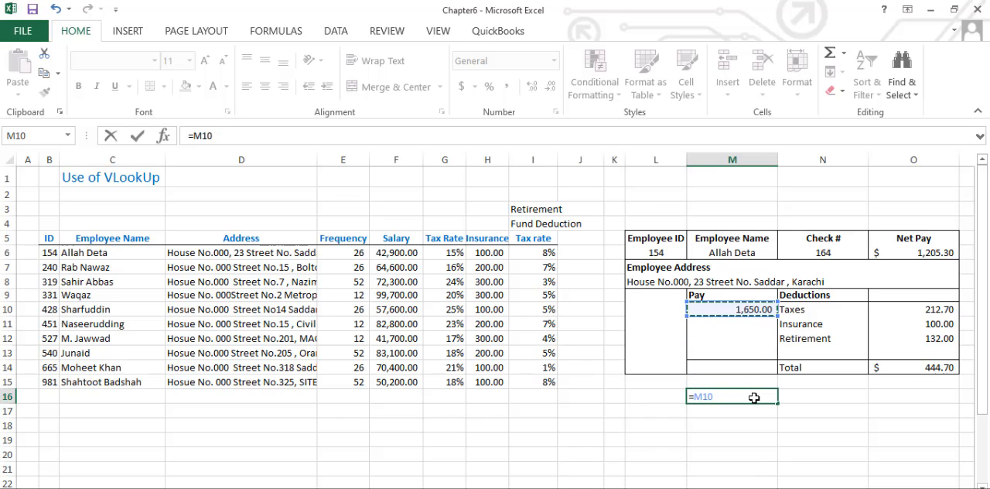
type("*")
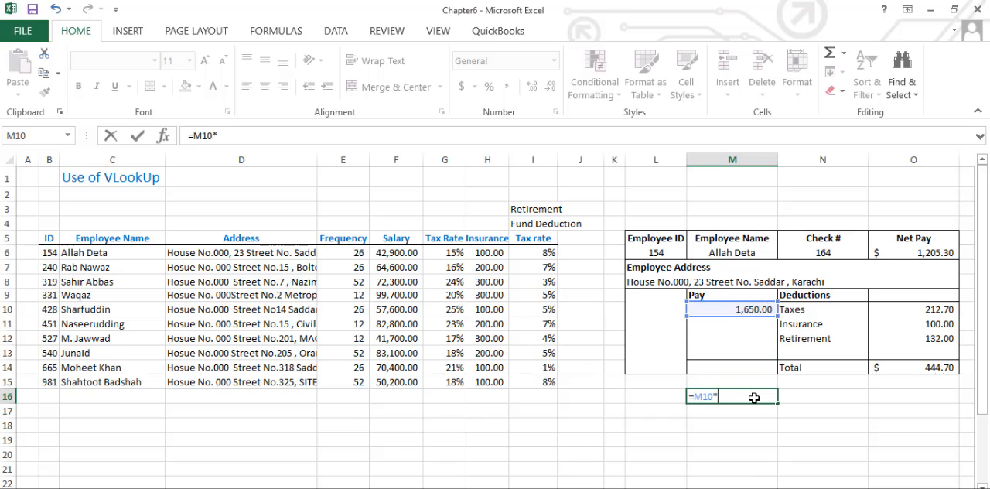
type("8/100")
key("Return")
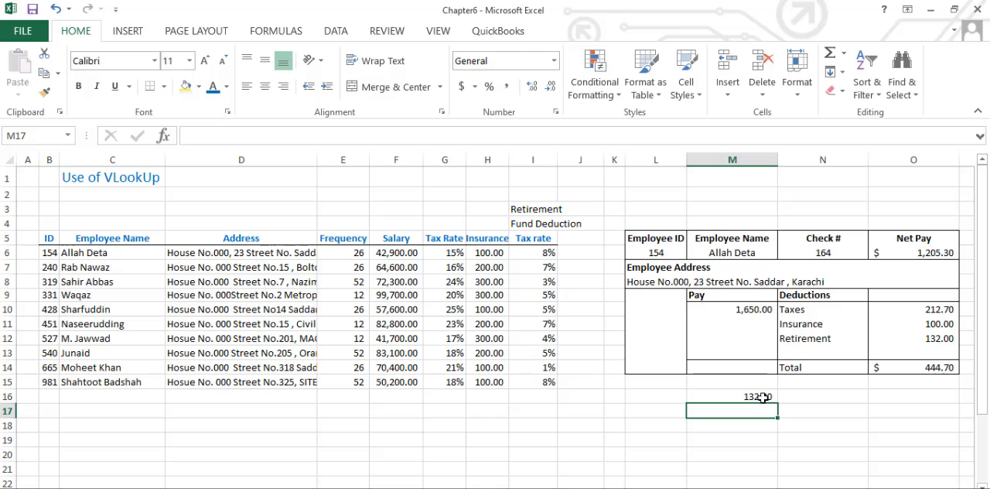
left_click(756, 397)
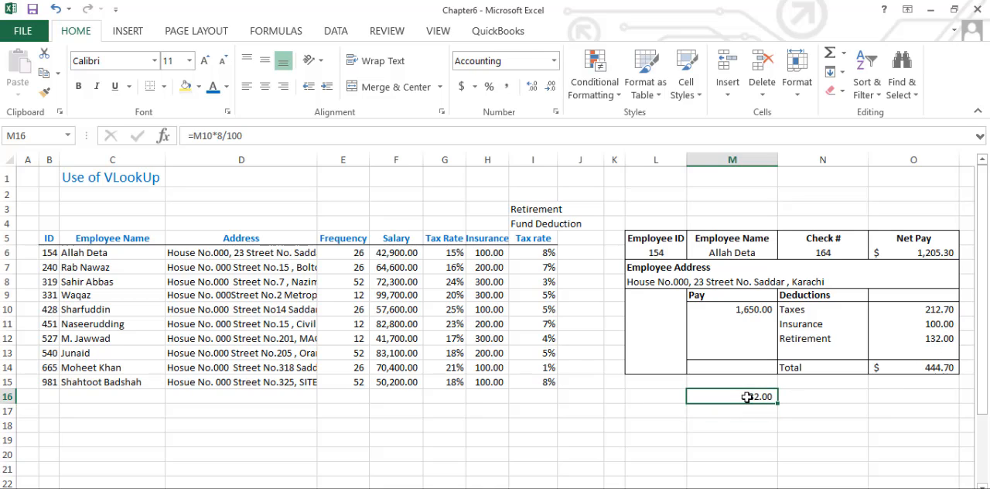
key("Delete")
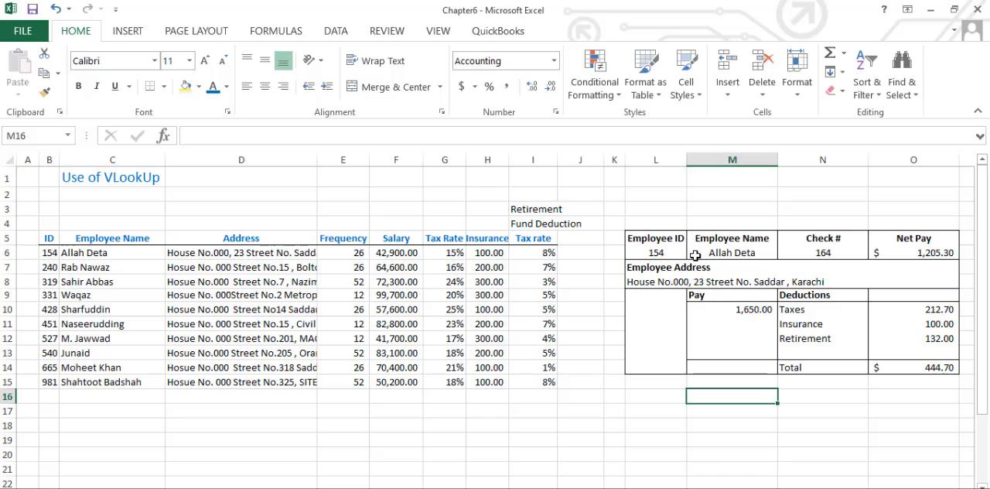
- Review how the employee ID in L6 drives the pay formula in M10 and the Taxes formula in O10
left_click(670, 253)
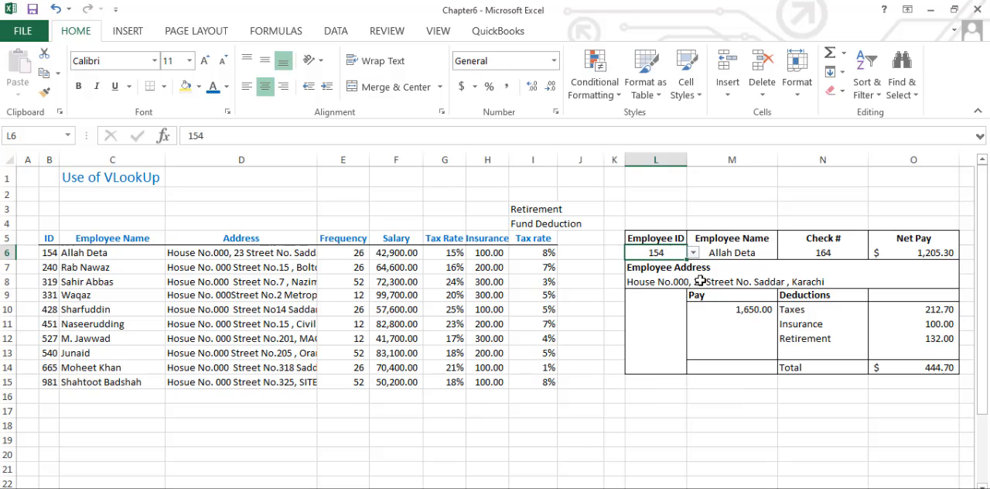
left_click(749, 312)
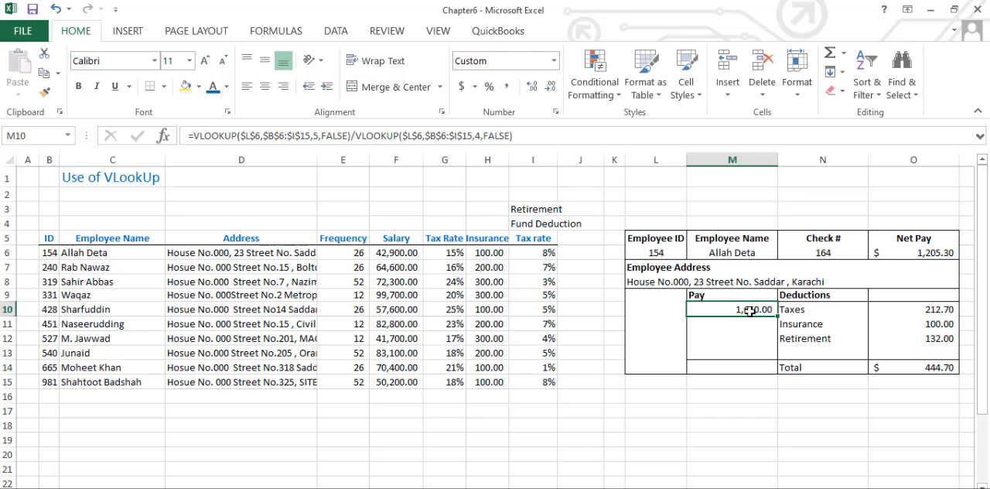
left_click(665, 253)
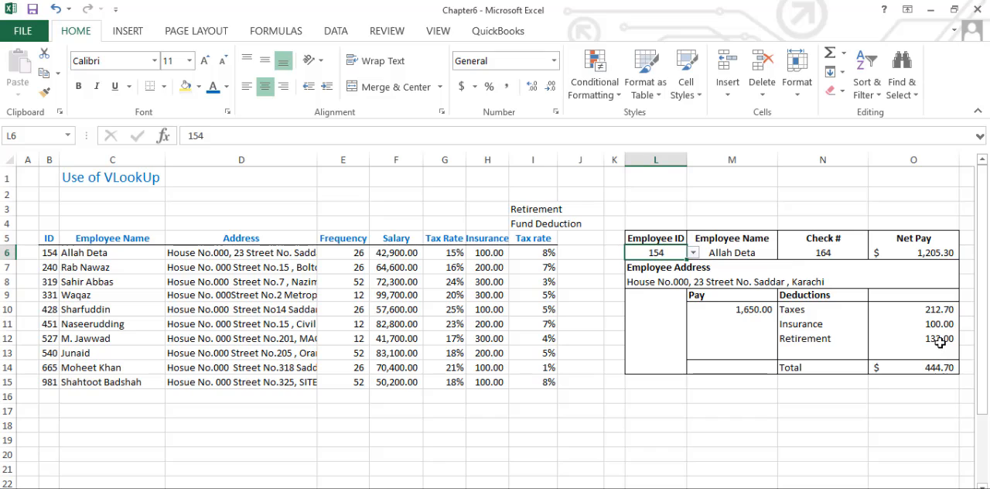
left_click(939, 310)
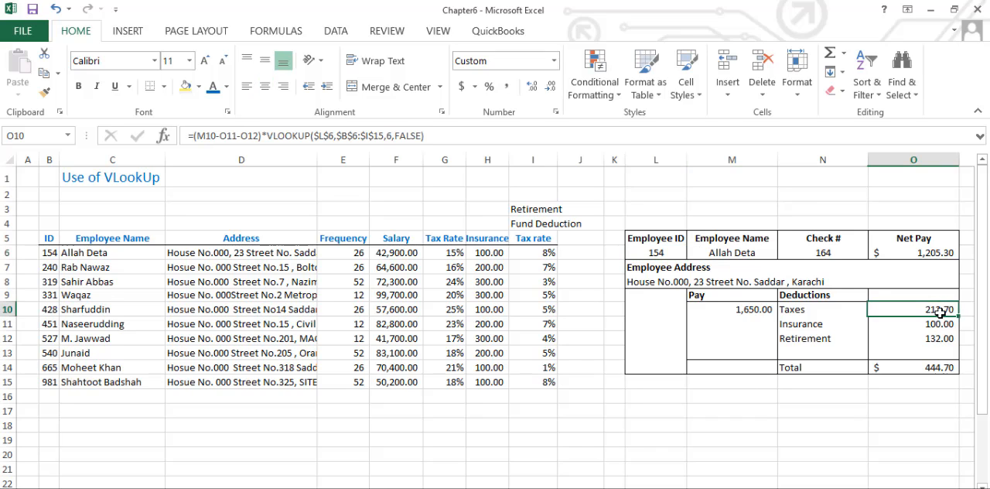
- Trace the Net Pay formula in O6 through the pay in M10 and the total deductions in O14
left_click(942, 253)
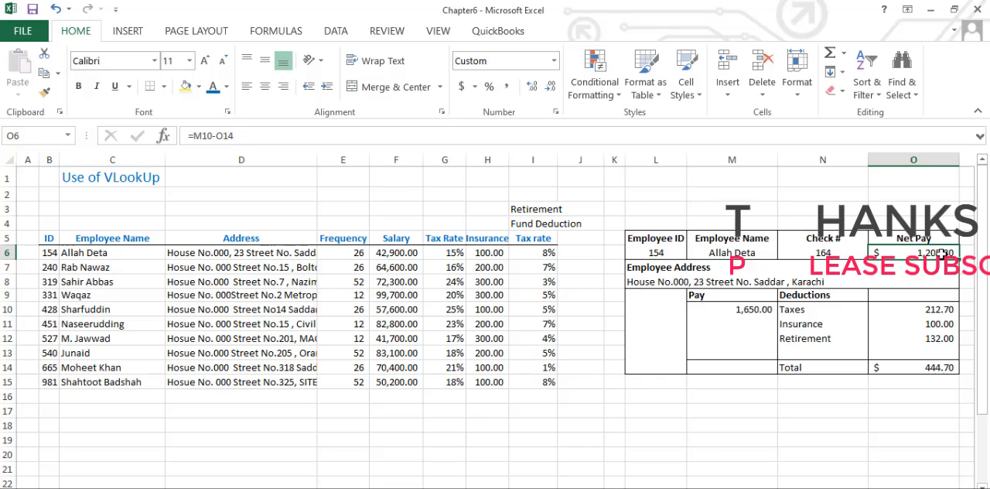
double_click(942, 253)
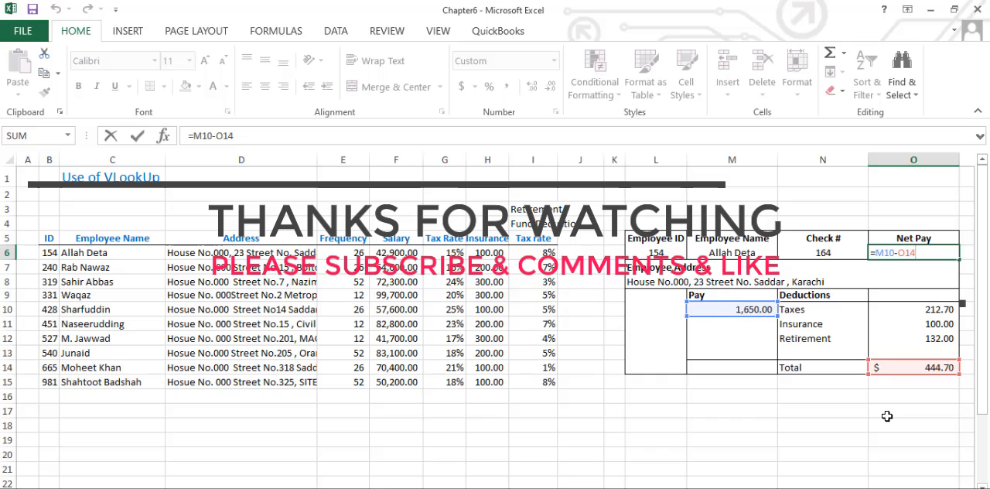
key("Return")
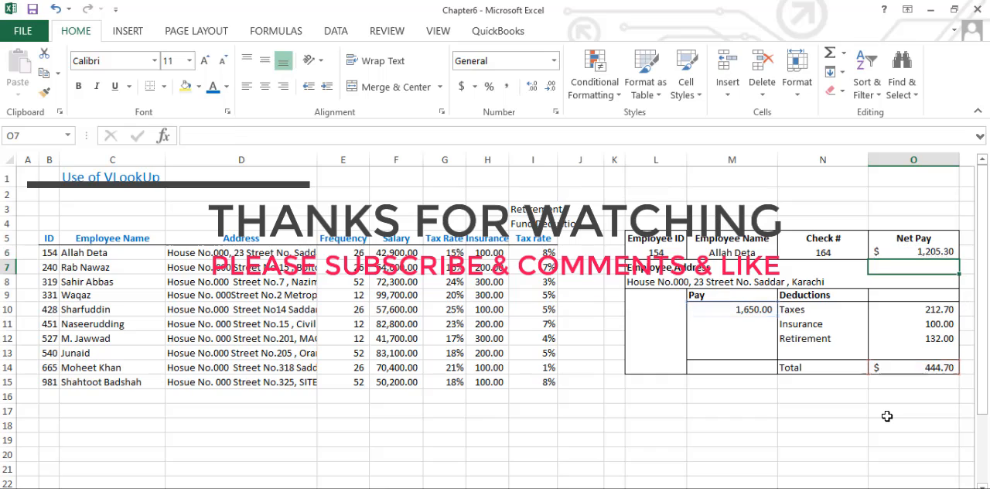
left_click(761, 310)
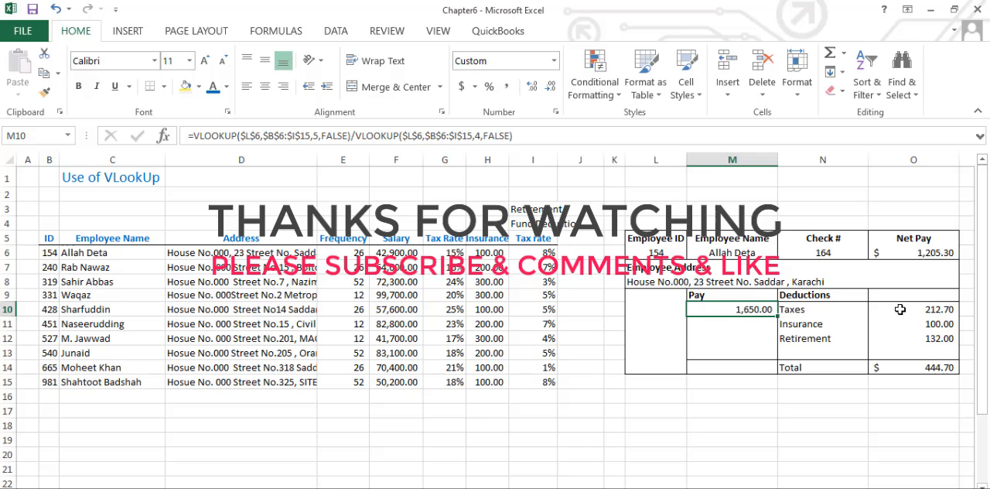
left_click(829, 293)
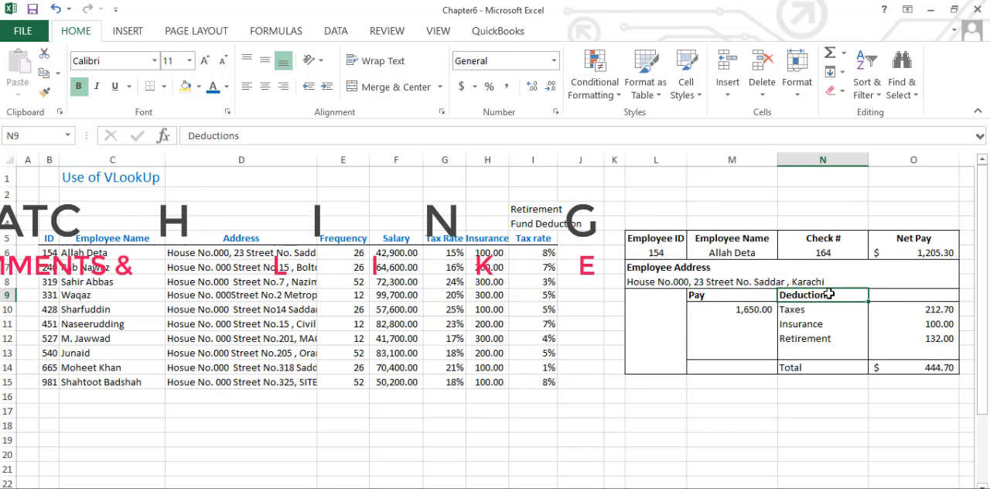
left_click(936, 368)
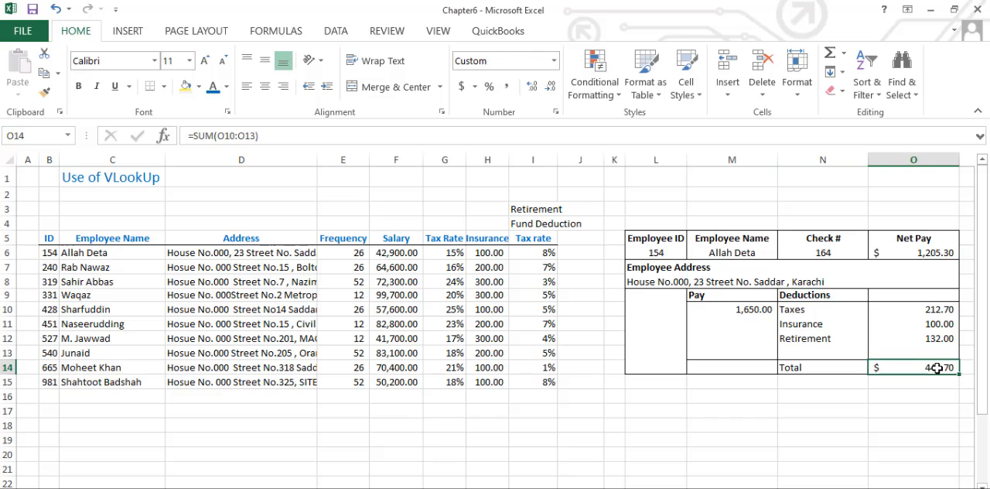
left_click(756, 311)
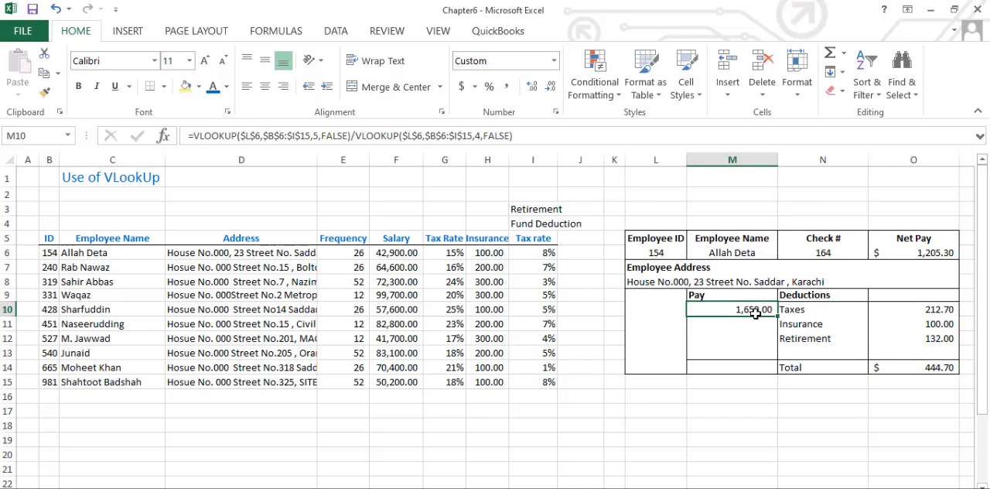
left_click(941, 368)
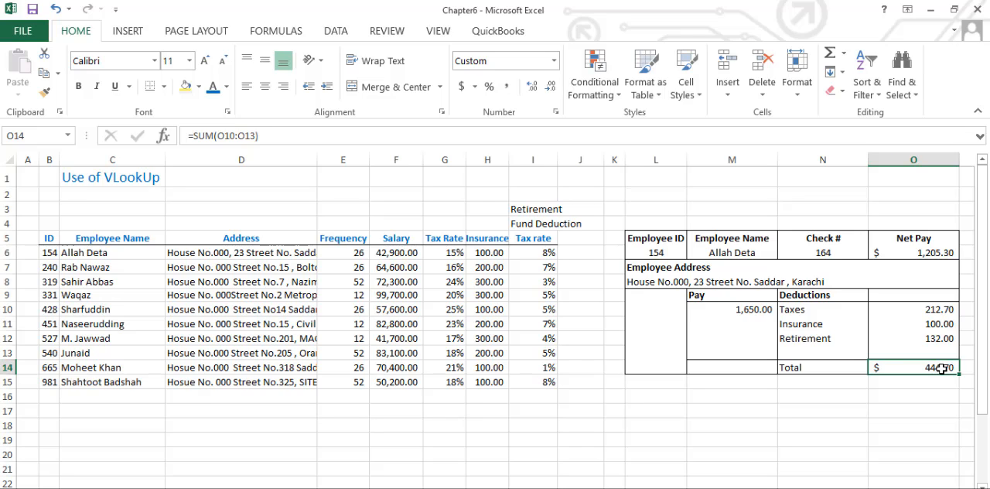
left_click(943, 253)
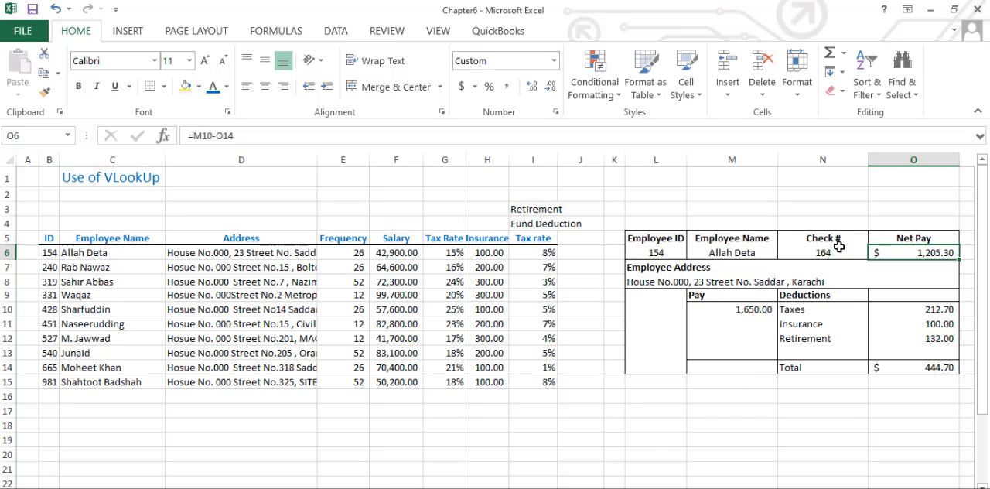
- Set the pay slip's Employee ID in L6 to the ID listed in B13
left_click(656, 249)
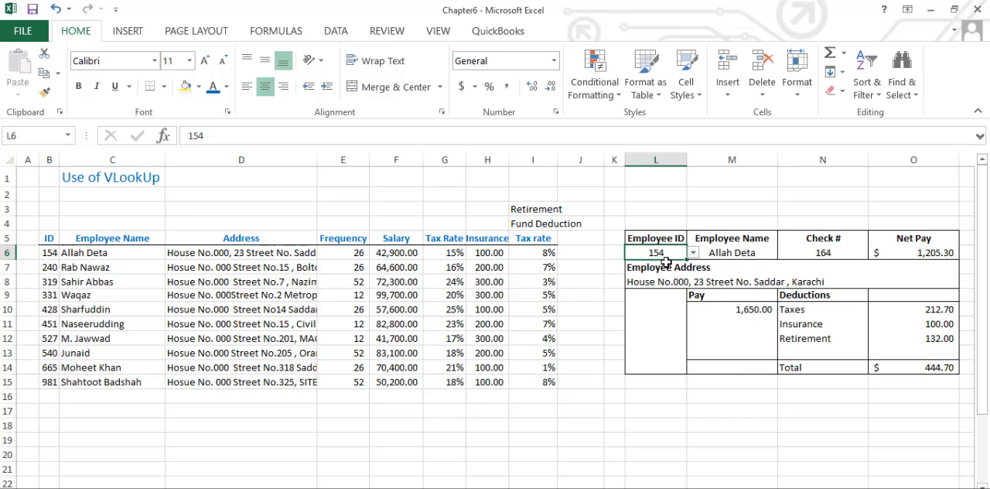
left_click(693, 253)
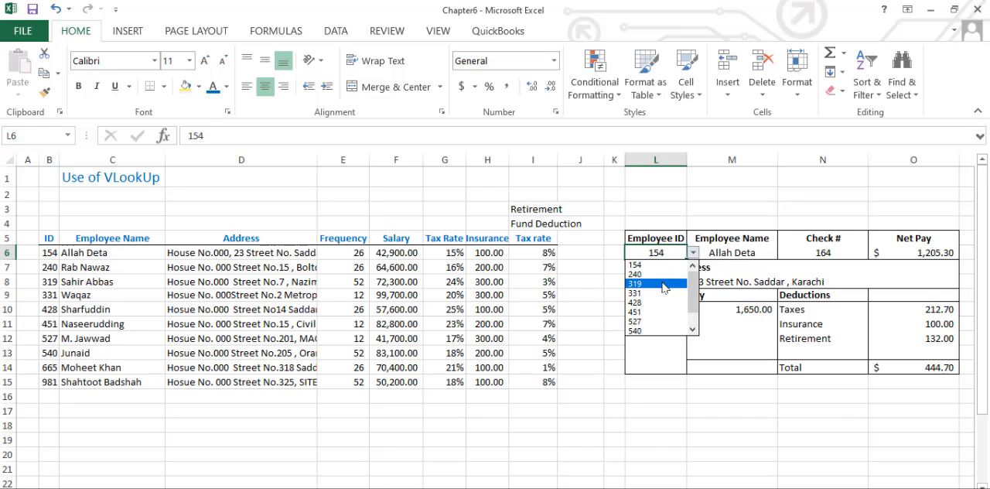
left_click(652, 331)
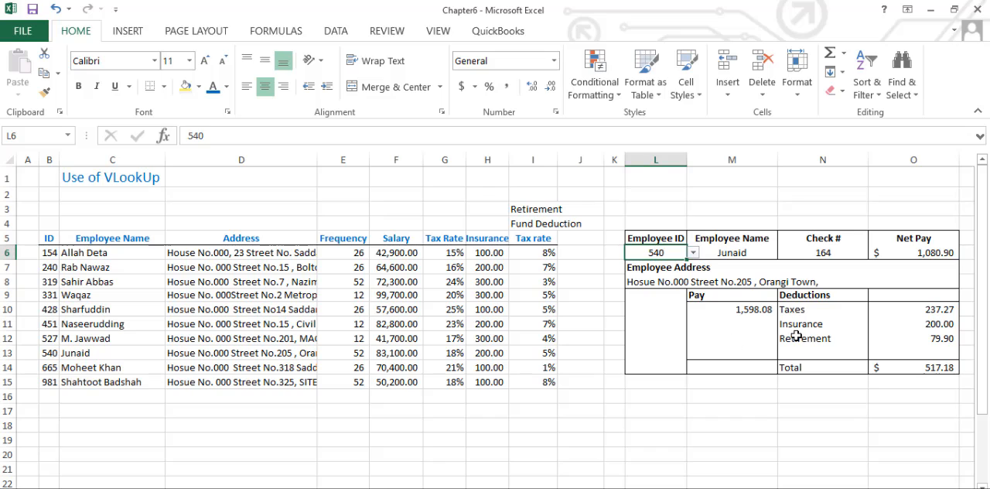
left_click(840, 391)
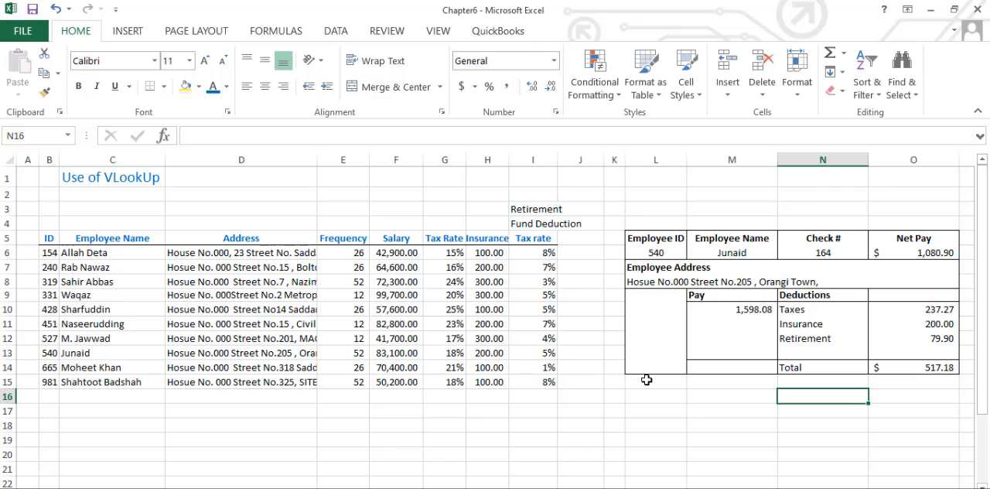
- View the class topics sheet listing the lookup functions, and return to the VLOOKUP pay slip sheet
left_click(89, 488)
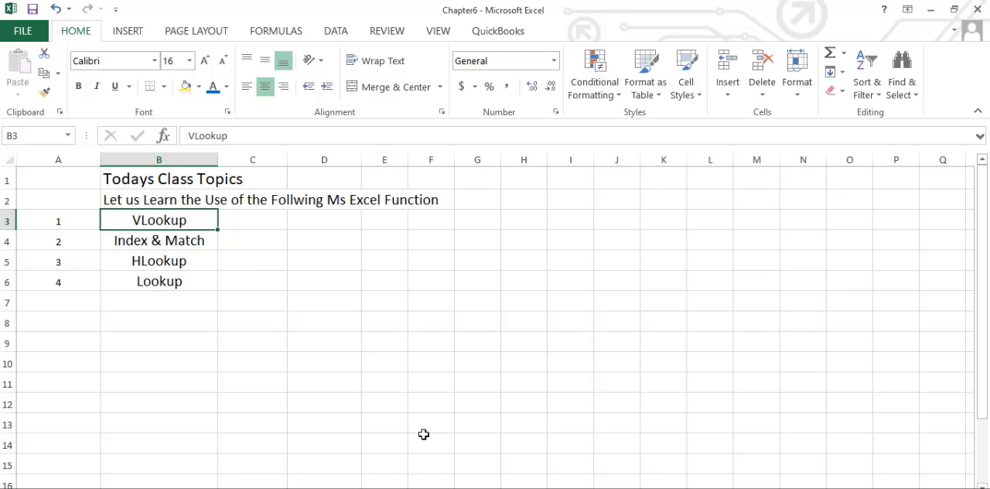
key("ctrl+Page_Down")
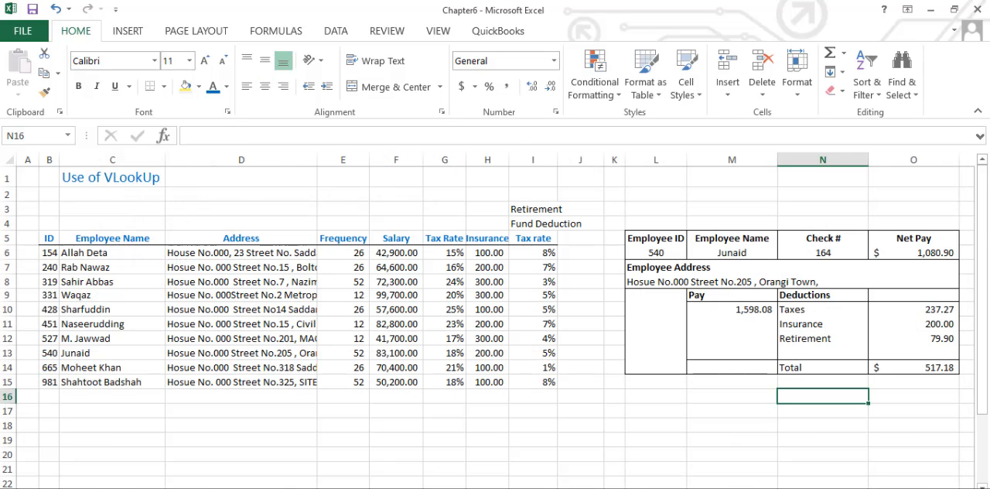